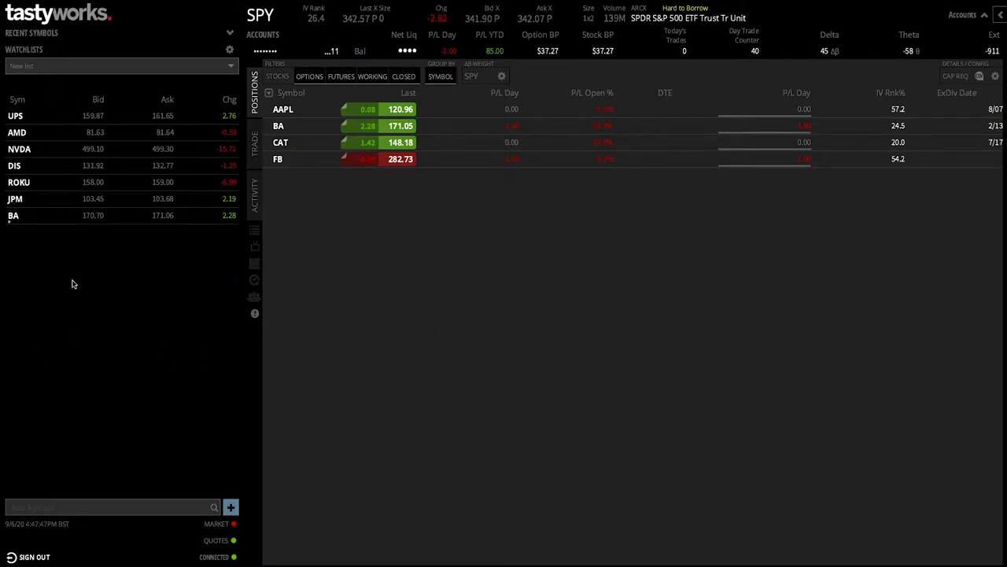
# Look through the preset watchlists and select the New list watchlist
pyautogui.click(46, 65)
pyautogui.click(81, 66)
pyautogui.moveTo(31, 87)
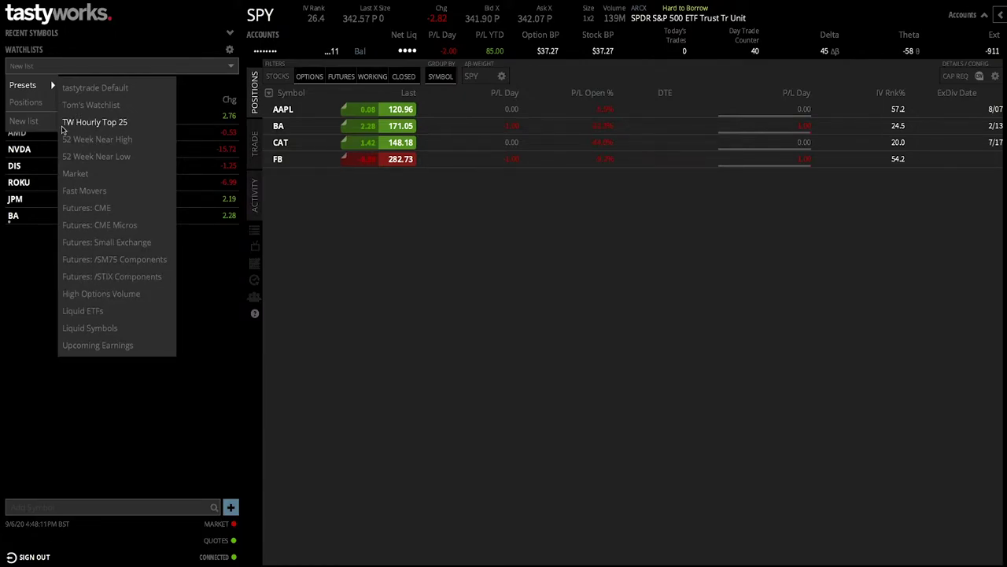
pyautogui.click(43, 123)
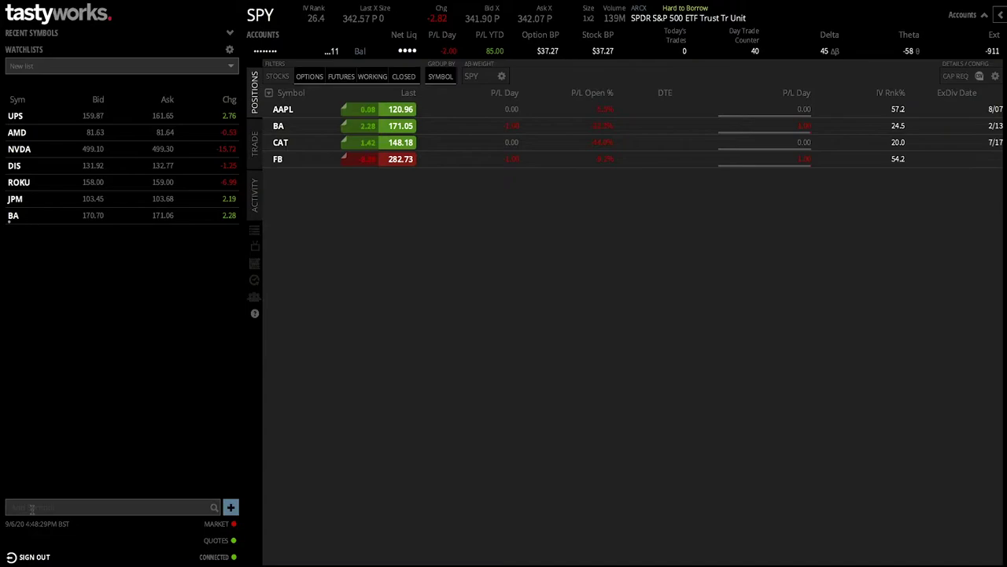
# Add Apple Inc common stock (AAPL) to the New list watchlist
pyautogui.write('AAPL')
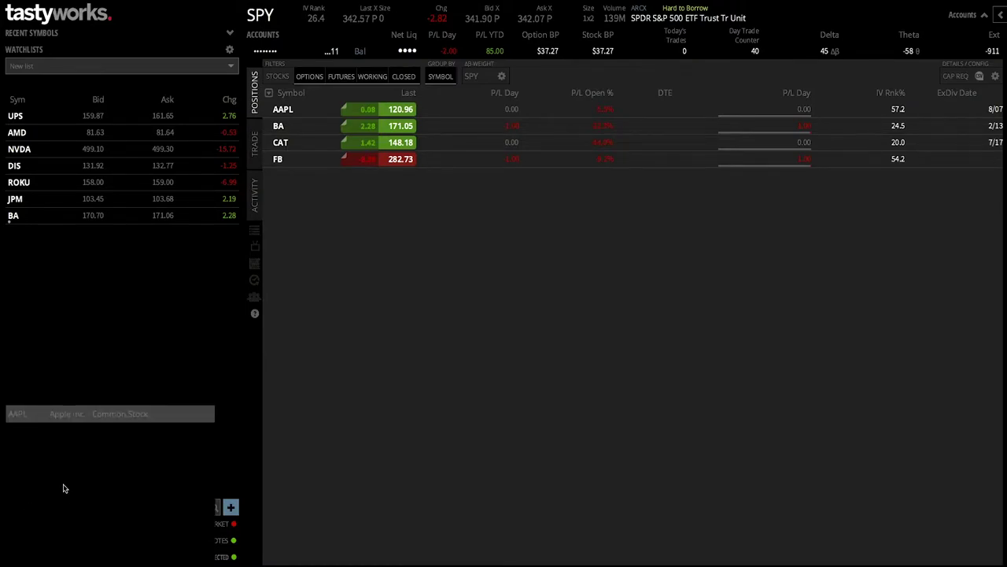
pyautogui.click(75, 414)
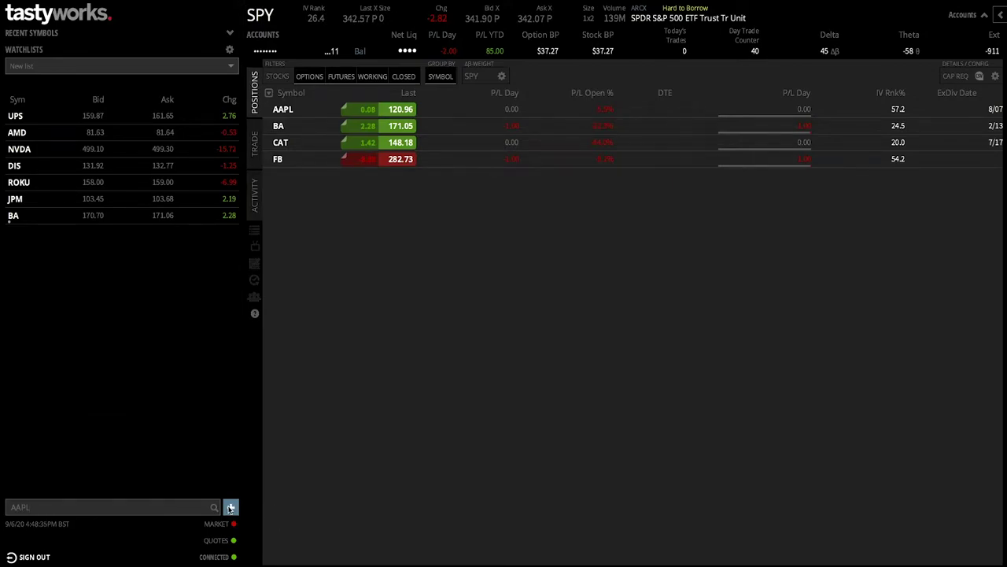
pyautogui.click(231, 508)
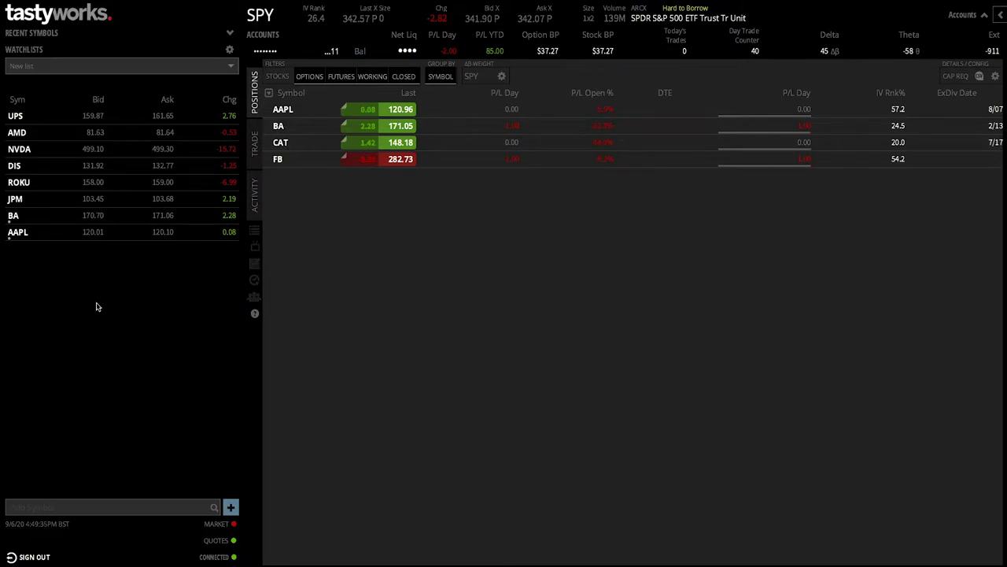
# View the Positions watchlist and switch back to New list
pyautogui.click(67, 66)
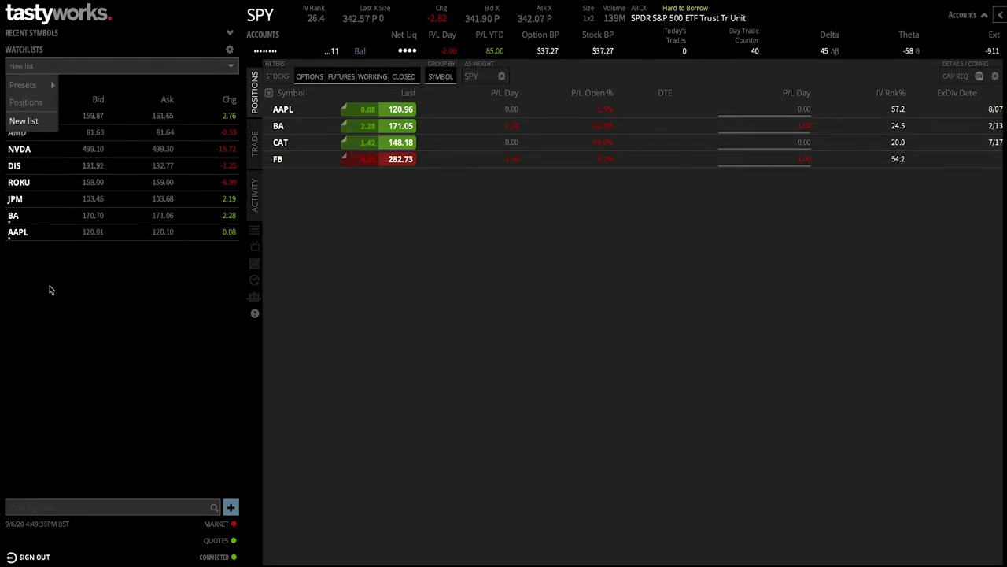
pyautogui.click(52, 310)
pyautogui.click(153, 70)
pyautogui.click(20, 110)
pyautogui.click(65, 67)
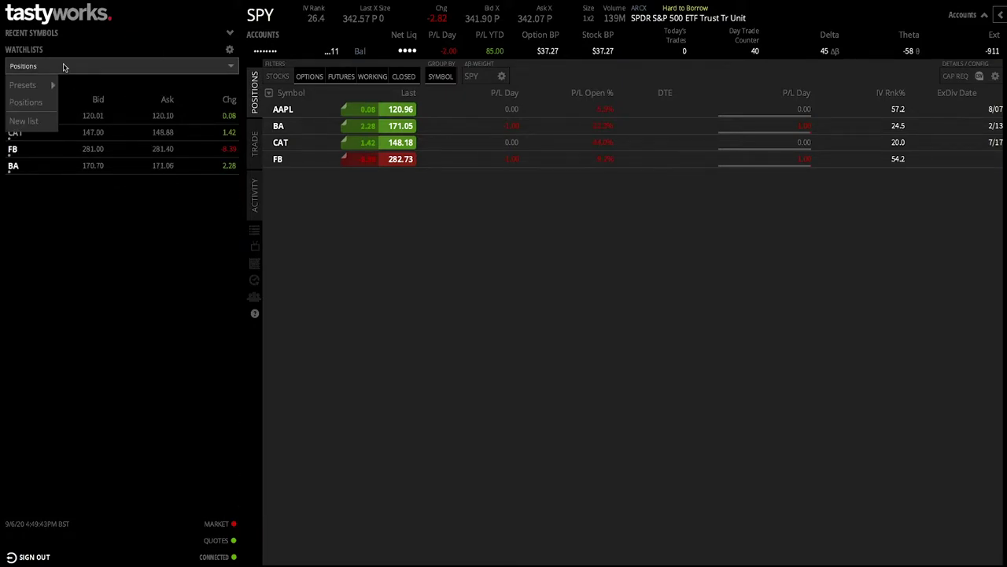
pyautogui.click(34, 124)
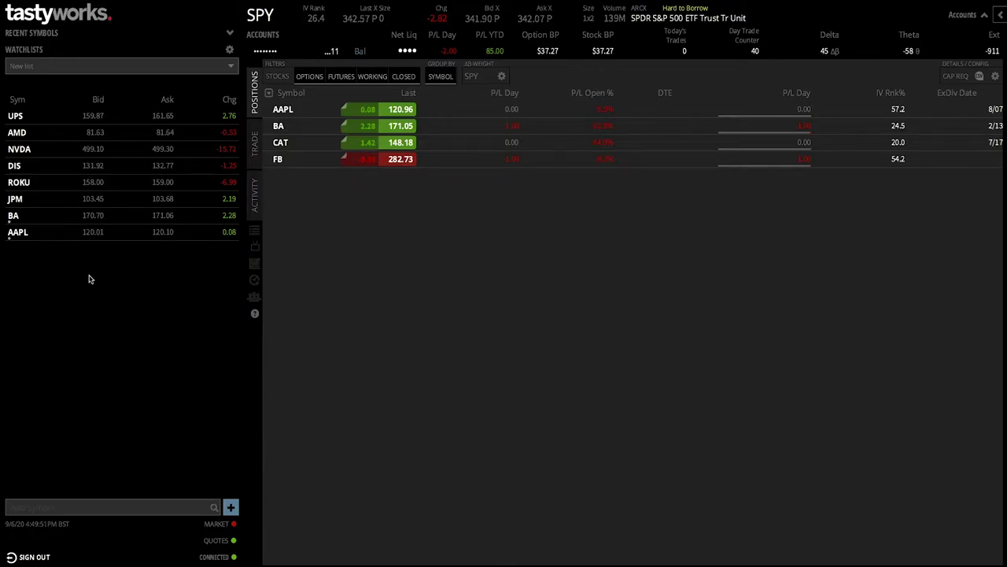
# Switch the watchlist to Positions and check the recent symbols, leaving that section collapsed
pyautogui.click(78, 67)
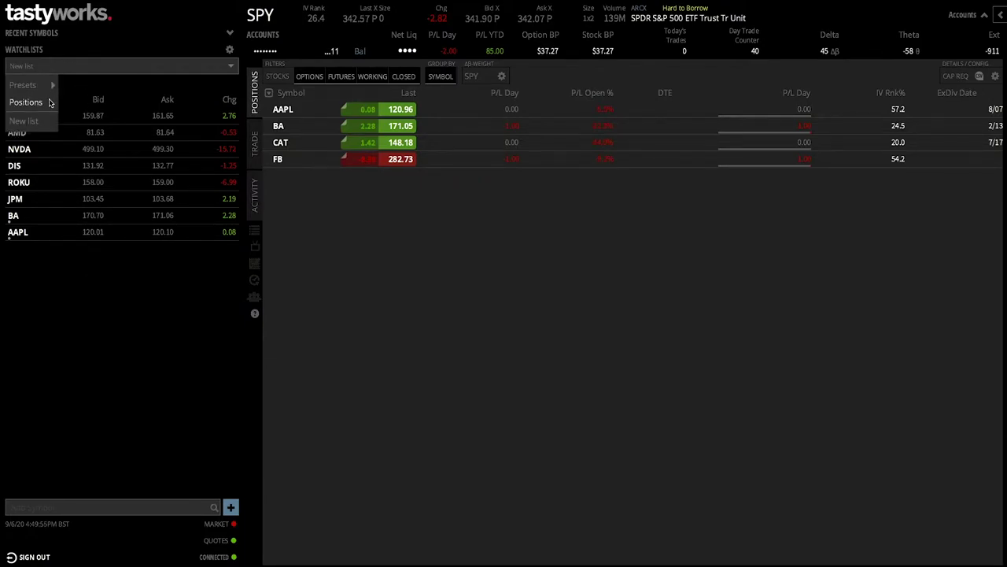
pyautogui.click(50, 103)
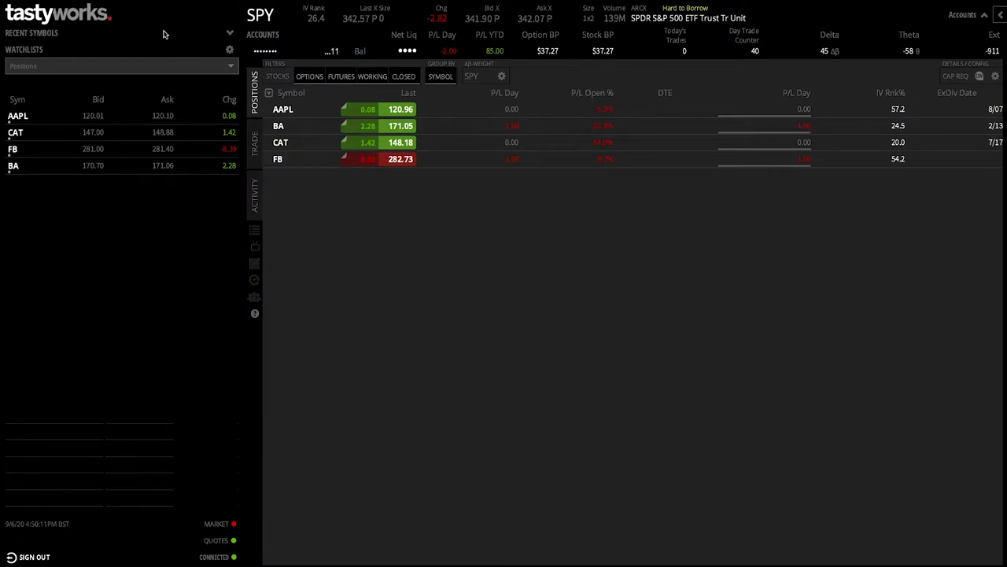
pyautogui.click(230, 33)
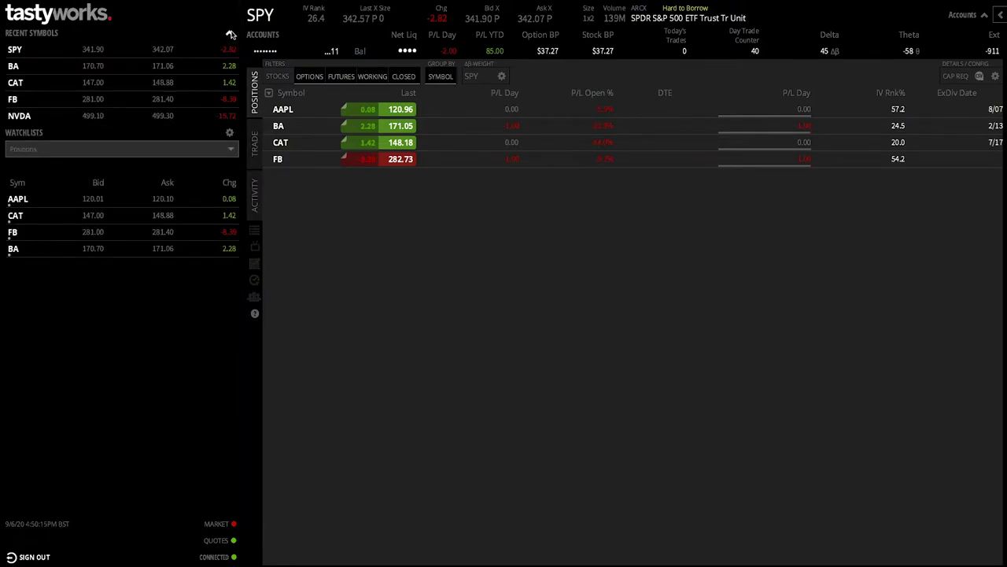
pyautogui.click(230, 33)
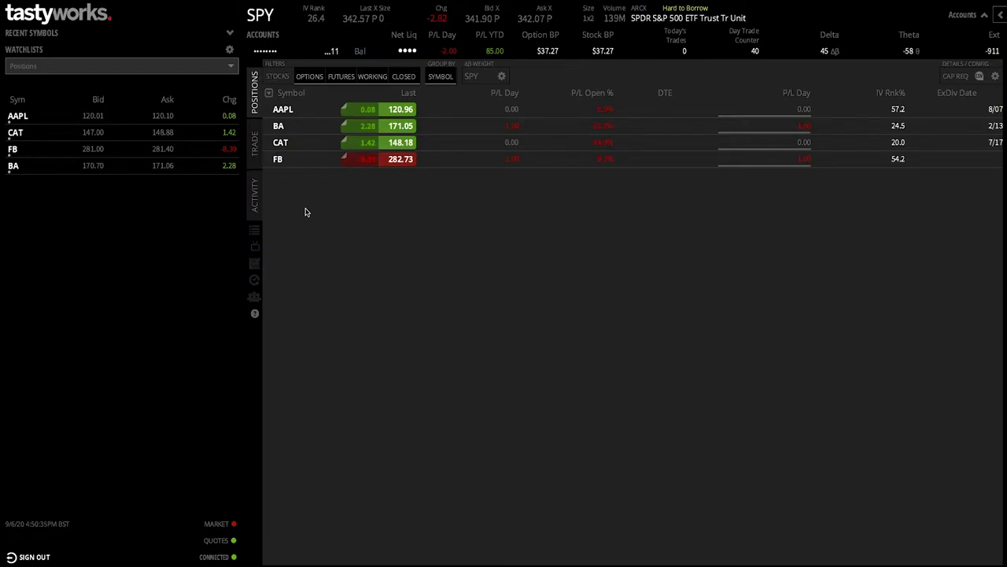
# Look up AAPL as the active symbol and load Apple Inc for trading
pyautogui.click(283, 15)
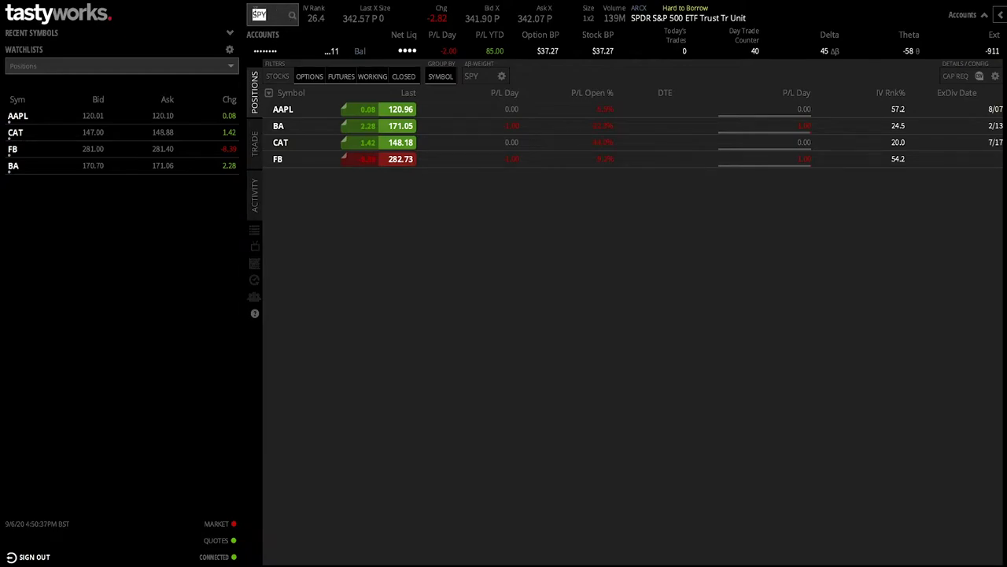
pyautogui.click(352, 200)
pyautogui.click(262, 15)
pyautogui.write('AAPL')
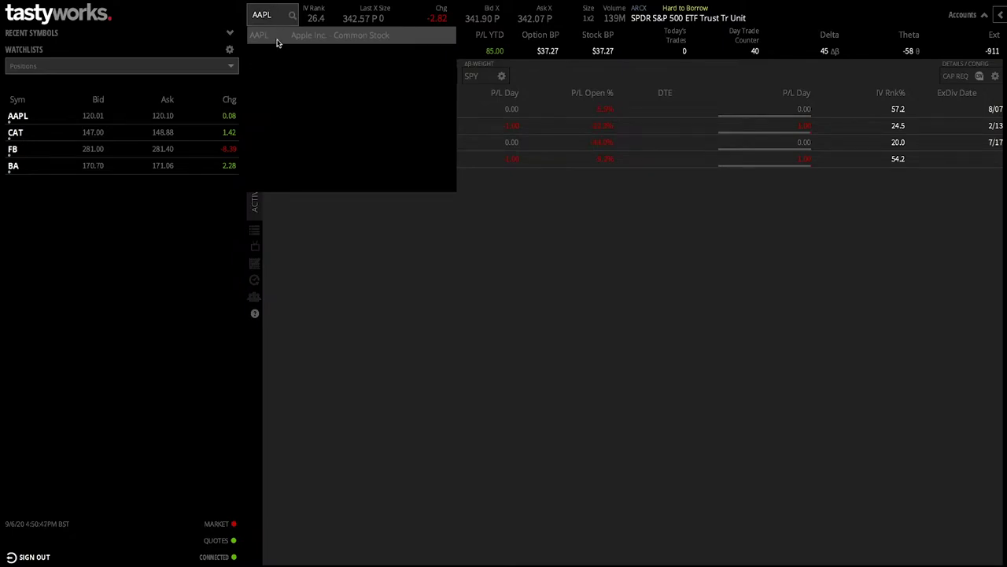
pyautogui.click(275, 36)
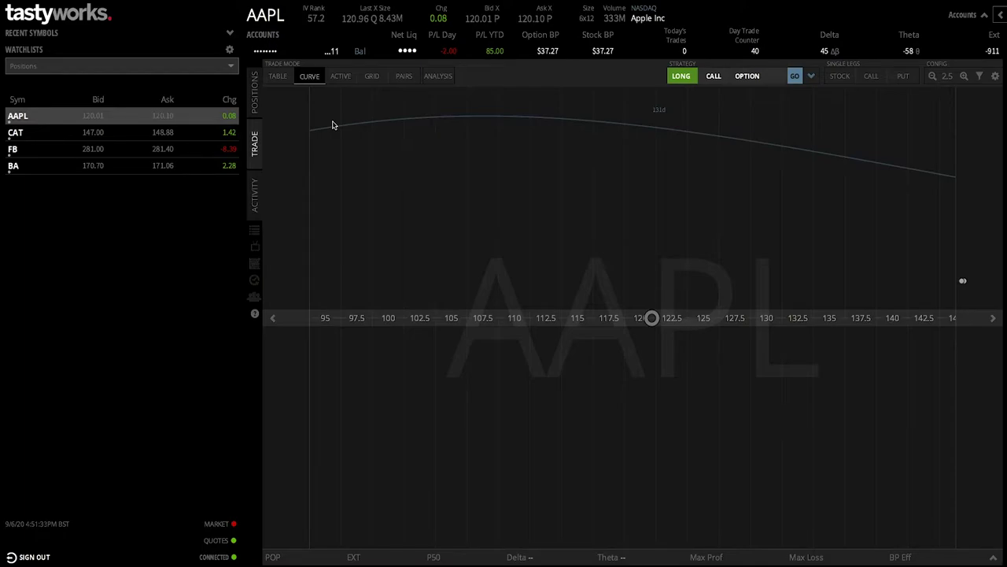
# Look through the Table, Active, Grid and Pairs trade modes, closing the new pairs trade window
pyautogui.click(278, 76)
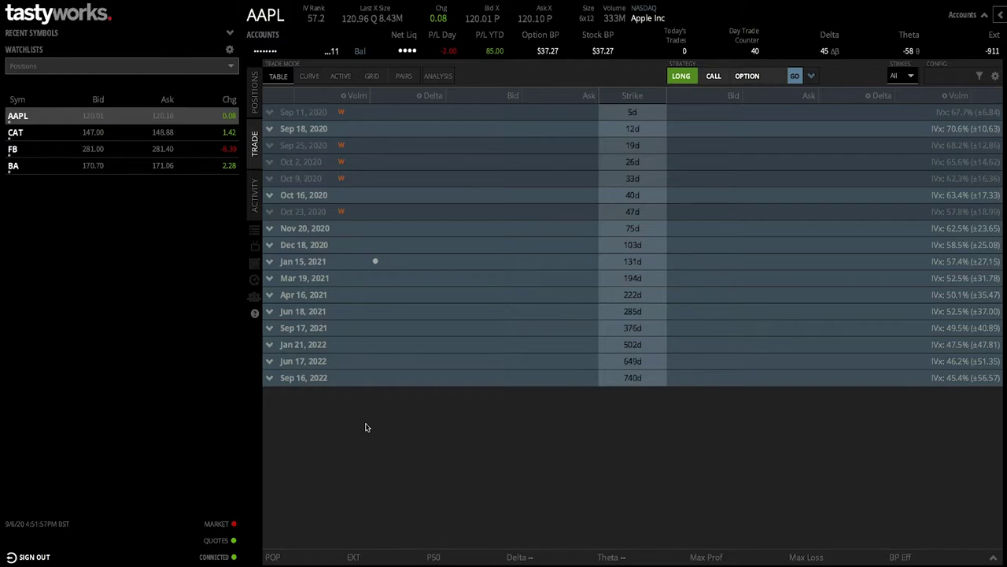
pyautogui.click(343, 80)
pyautogui.click(372, 77)
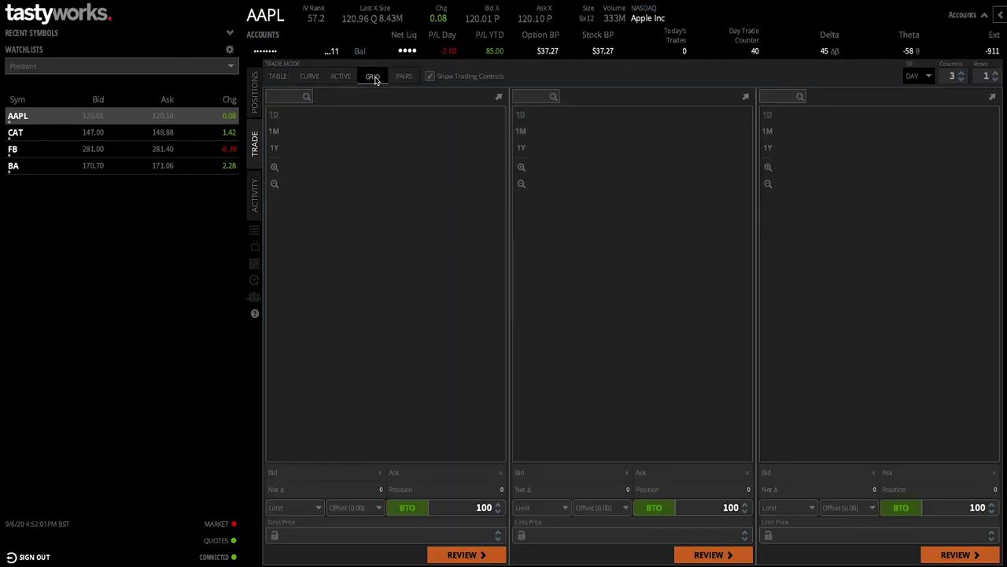
pyautogui.click(406, 77)
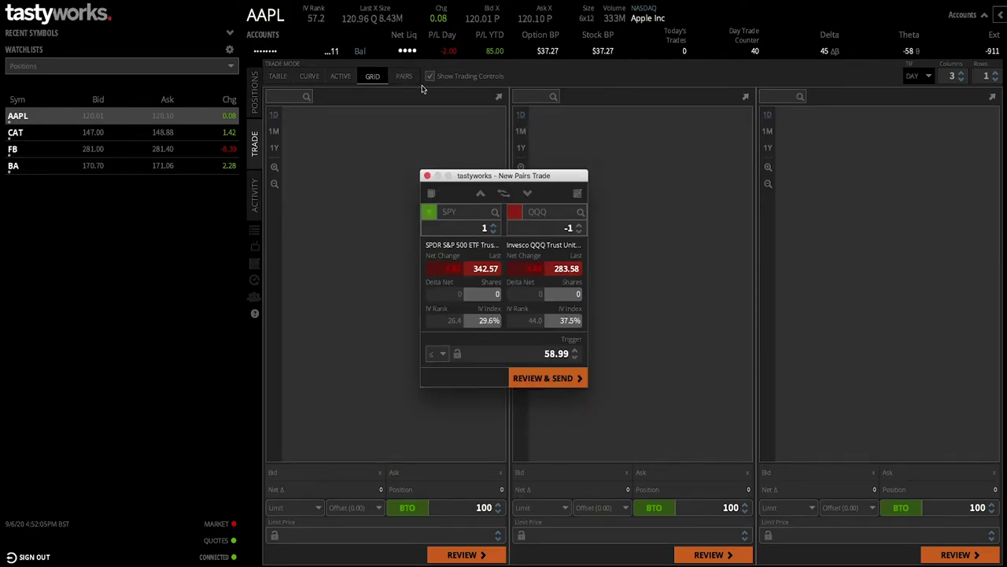
pyautogui.click(427, 175)
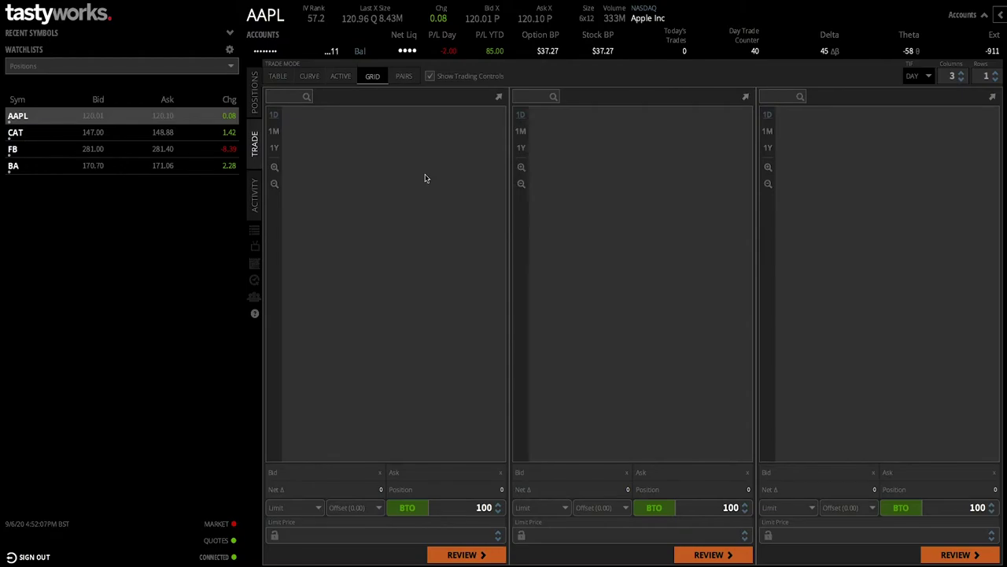
# Check the Active and Curve trade modes and return AAPL to the Table mode
pyautogui.click(346, 79)
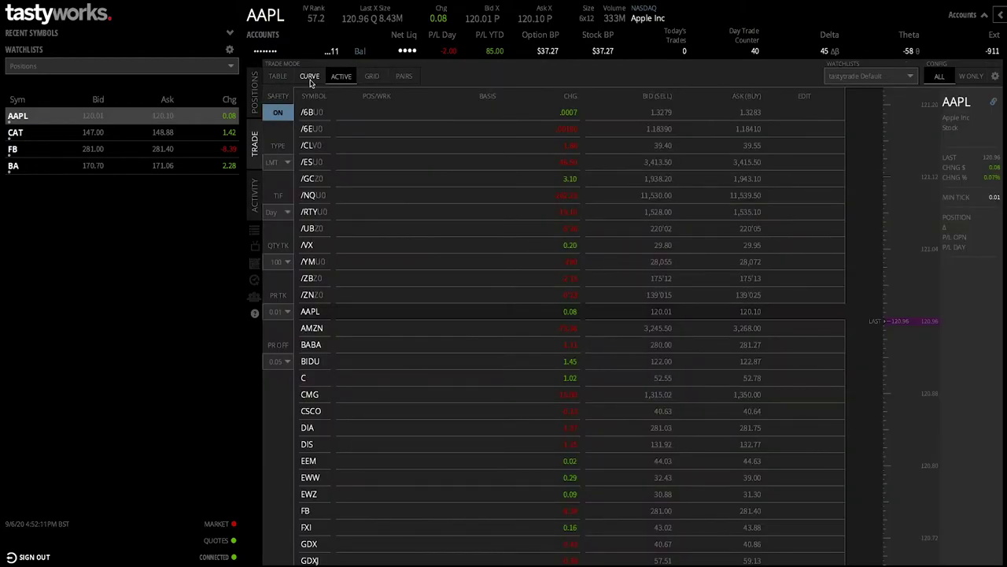
pyautogui.click(310, 78)
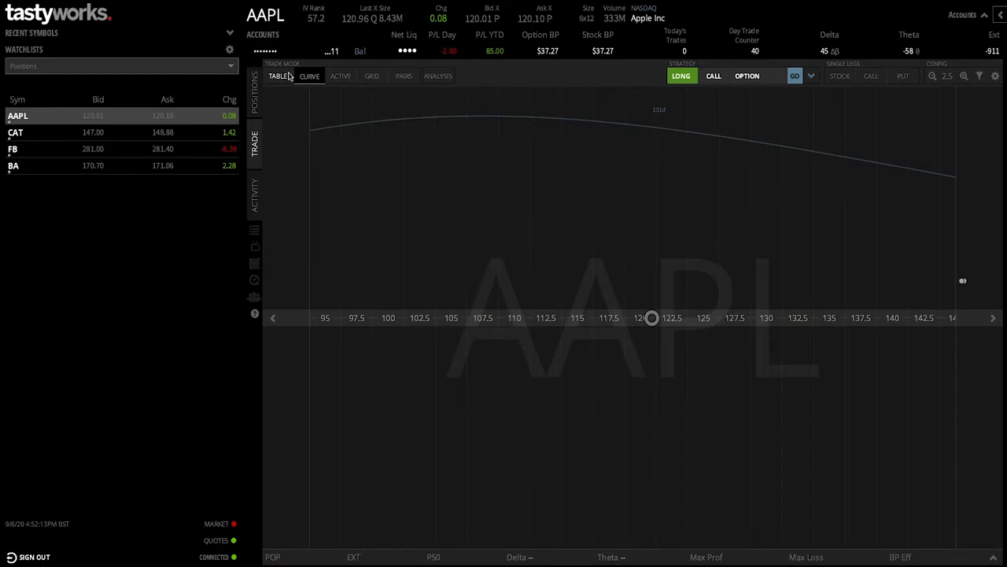
pyautogui.click(282, 76)
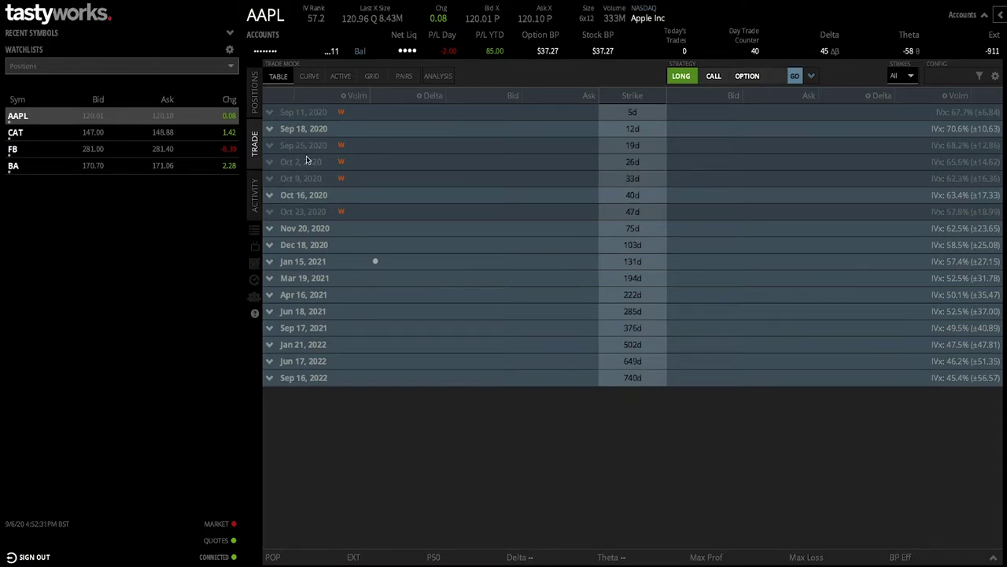
# Expand the Sep 11, 2020 expiration in the AAPL option chain and examine its calls and puts across the strikes
pyautogui.click(272, 113)
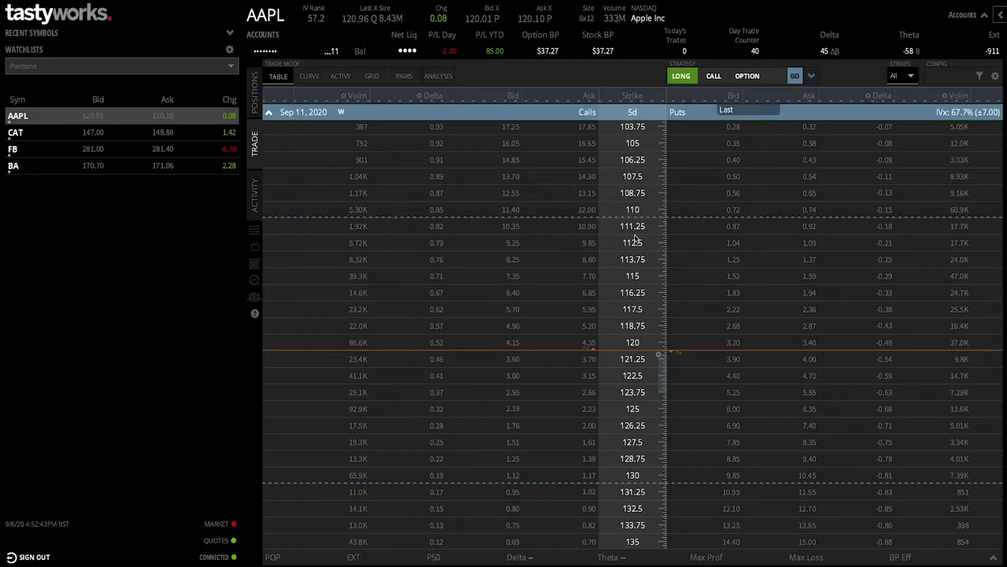
pyautogui.scroll(-1, 643, 323)
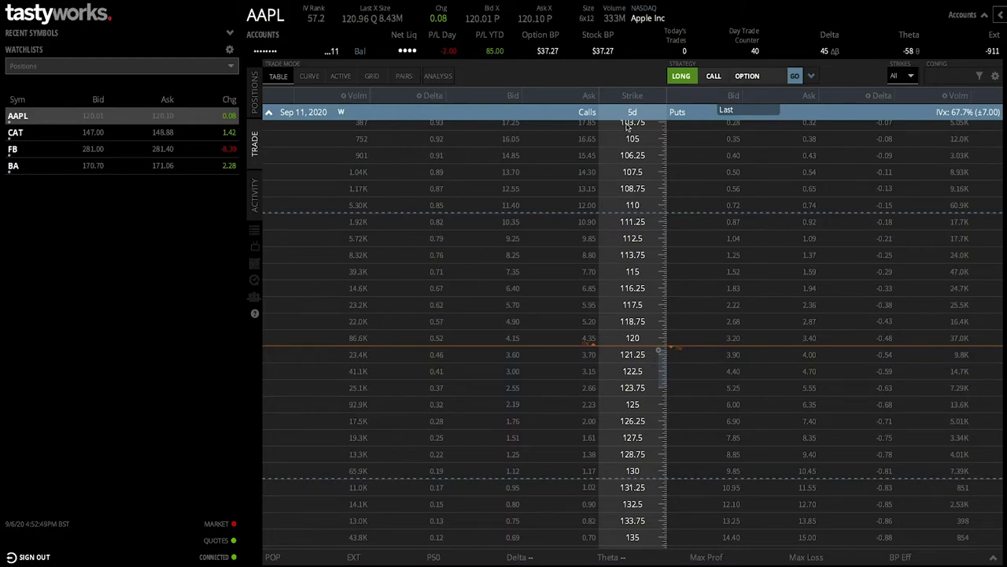
pyautogui.scroll(-3, 634, 451)
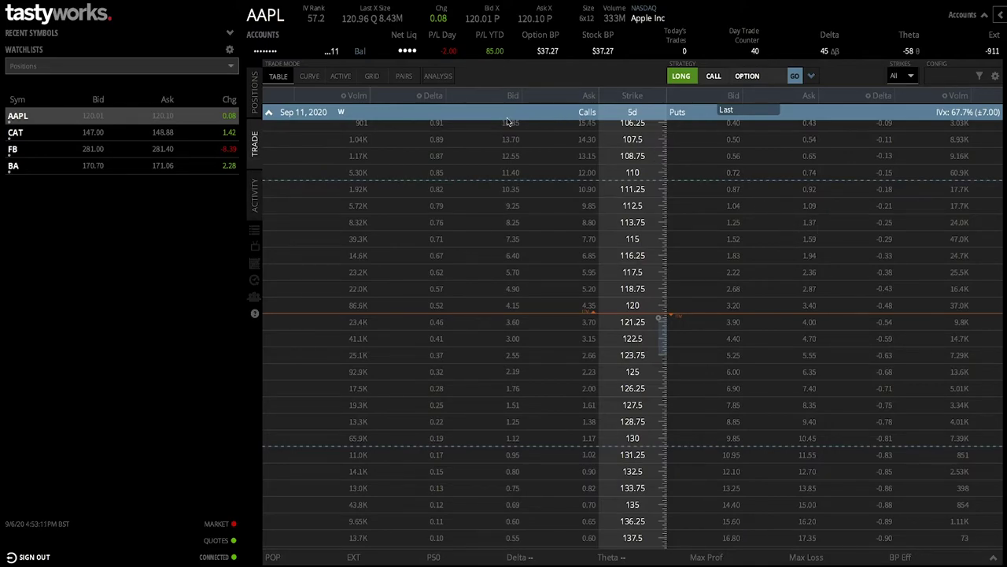
pyautogui.click(614, 118)
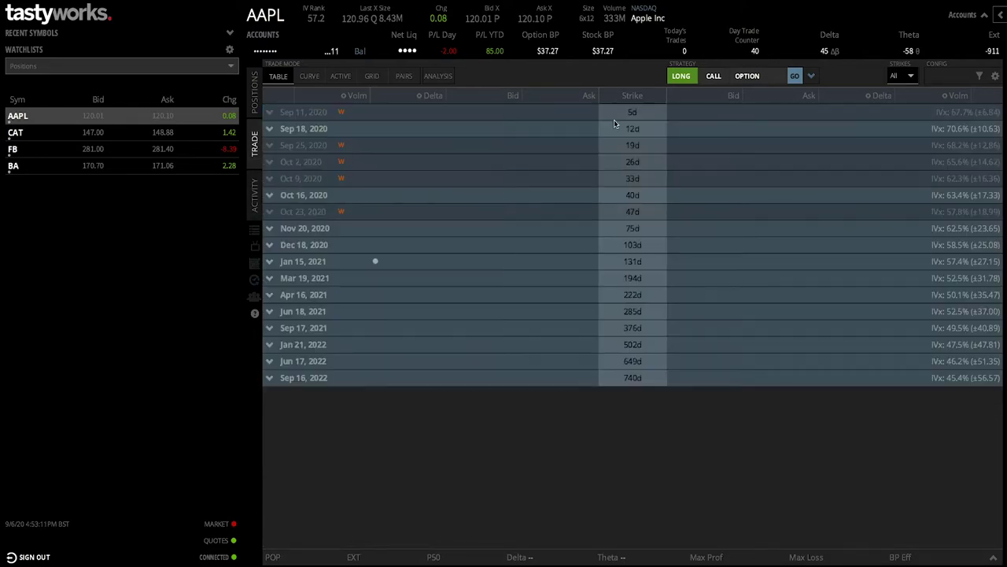
pyautogui.click(292, 112)
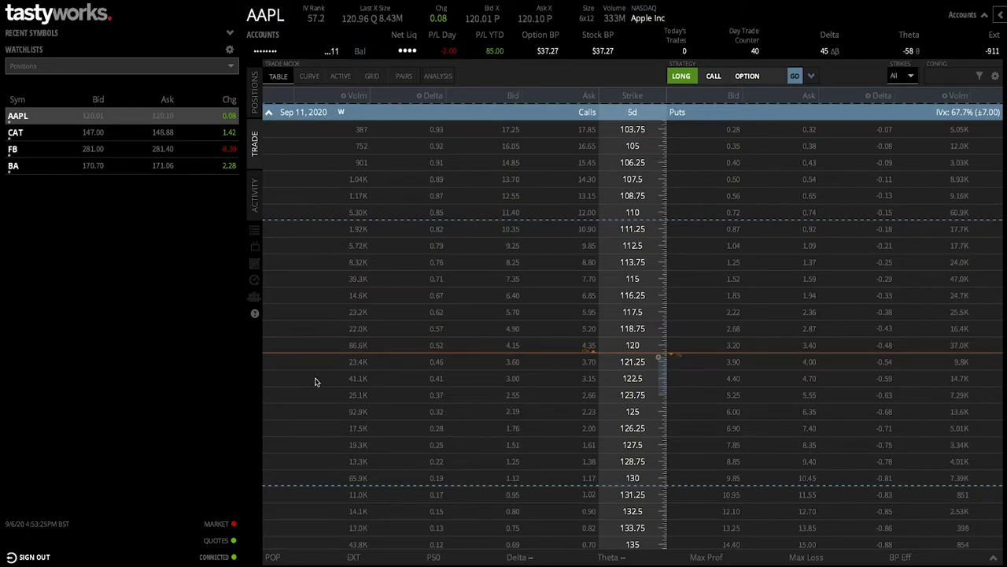
pyautogui.scroll(-1, 512, 350)
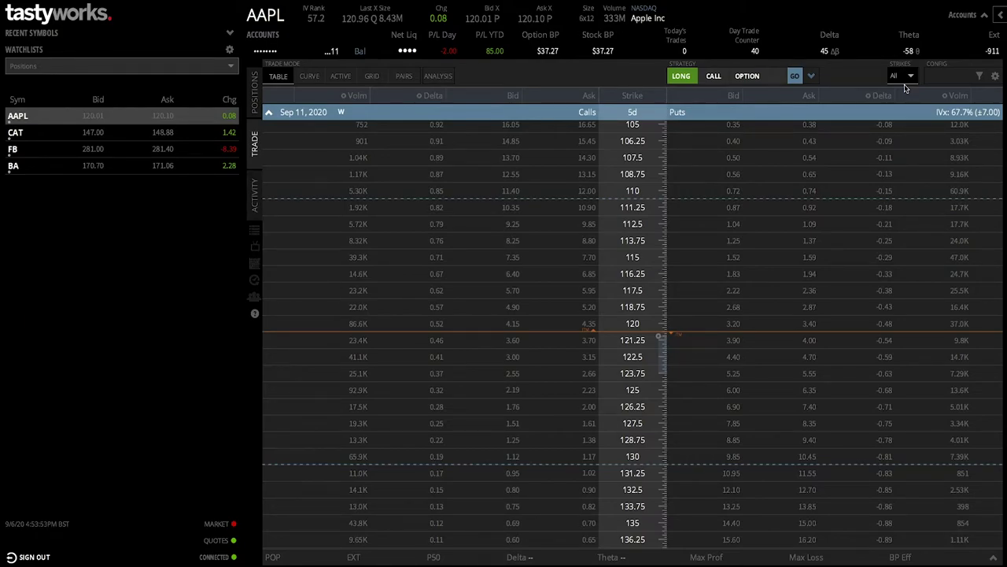
# Open the trade settings and review the display, order, futures and options defaults
pyautogui.click(995, 77)
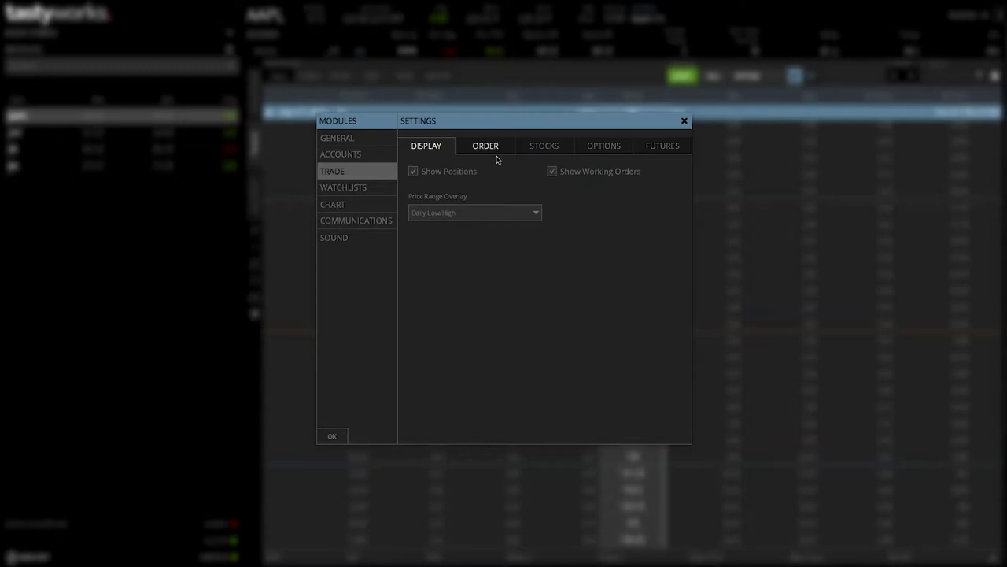
pyautogui.click(595, 150)
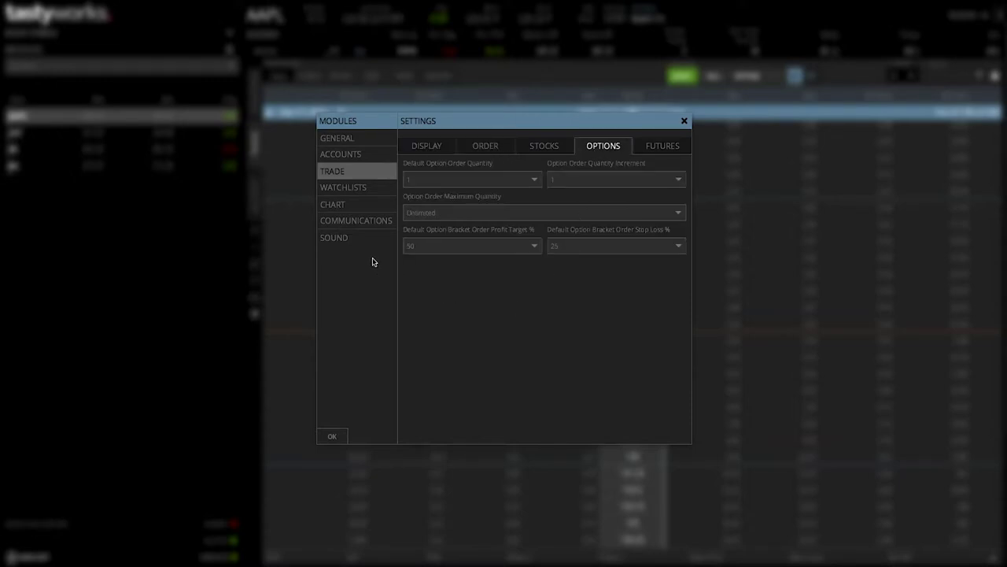
pyautogui.click(433, 148)
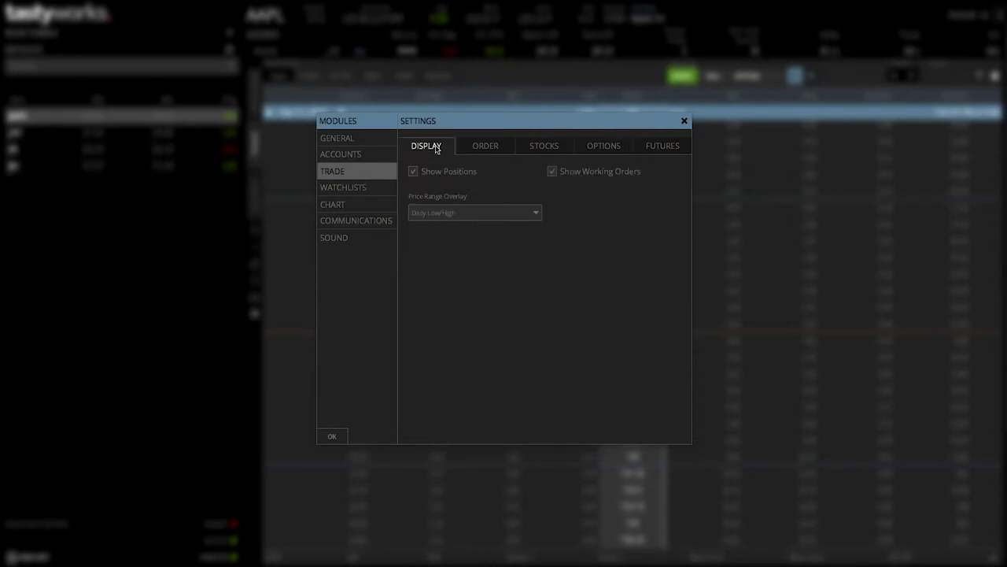
pyautogui.click(484, 148)
pyautogui.click(662, 148)
pyautogui.click(597, 149)
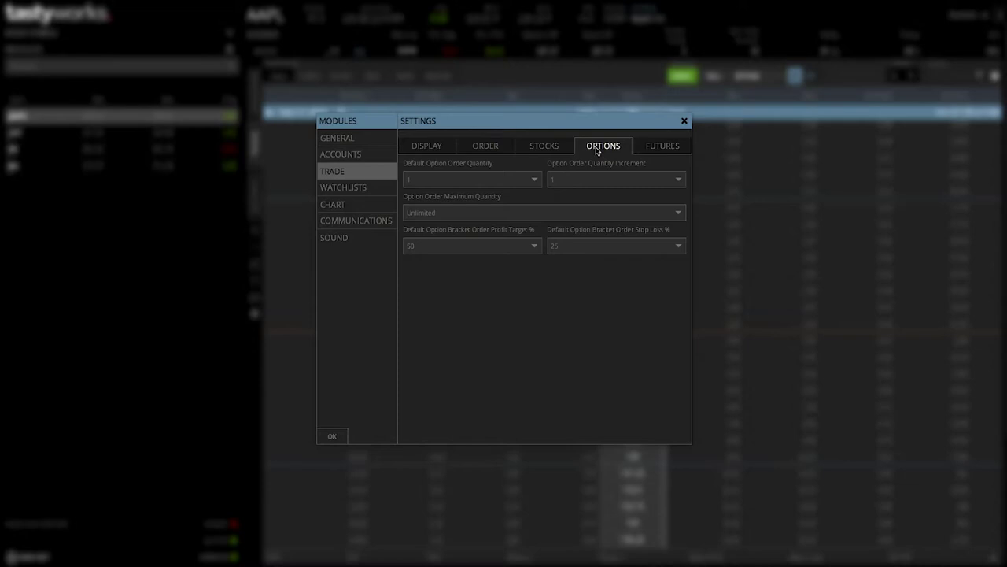
# Review the Watchlists, Accounts and Chart settings, including the account's Positions, Position Detail and Header Detail columns, and close the settings
pyautogui.click(338, 208)
pyautogui.click(340, 193)
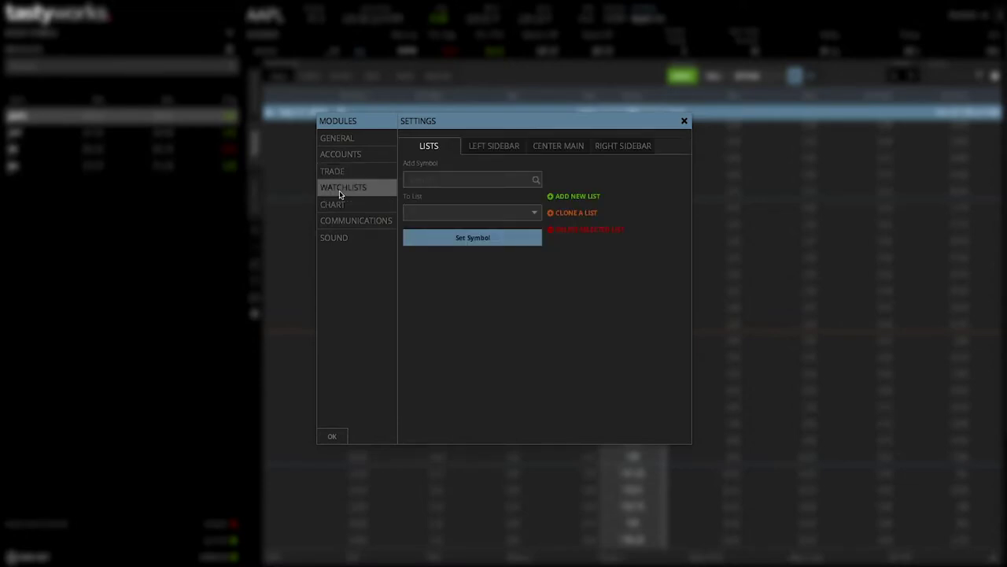
pyautogui.click(342, 142)
pyautogui.click(346, 158)
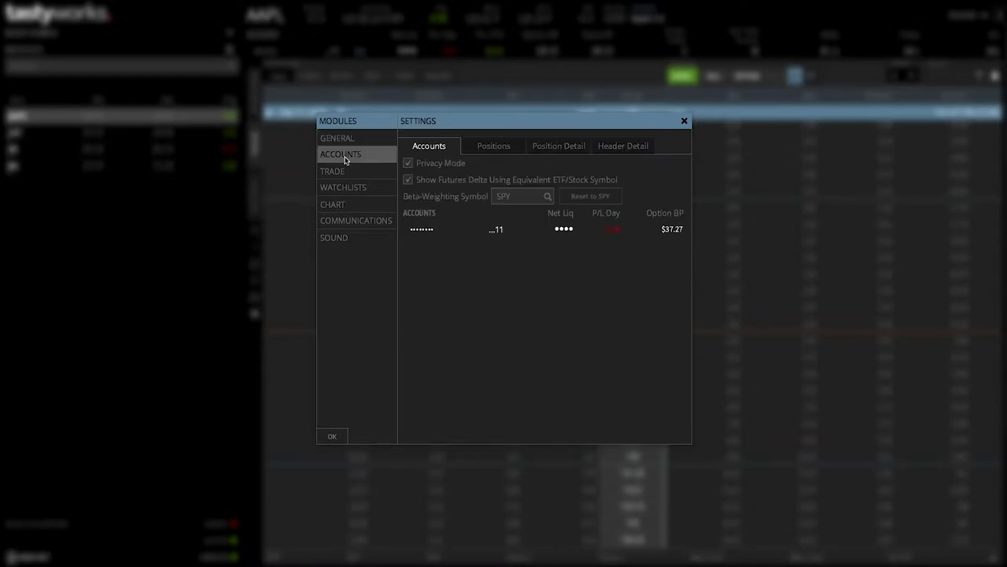
pyautogui.click(508, 147)
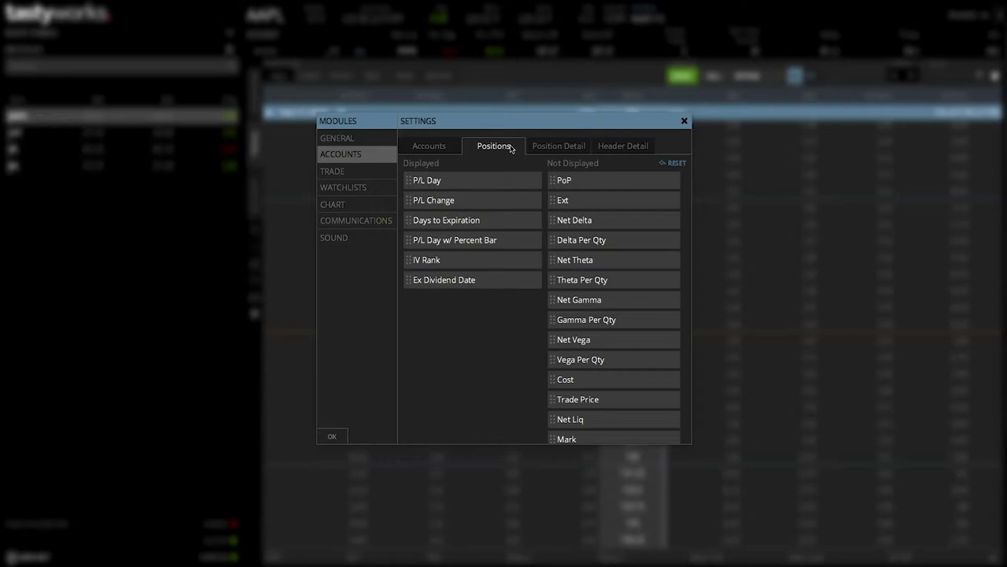
pyautogui.click(581, 148)
pyautogui.click(615, 151)
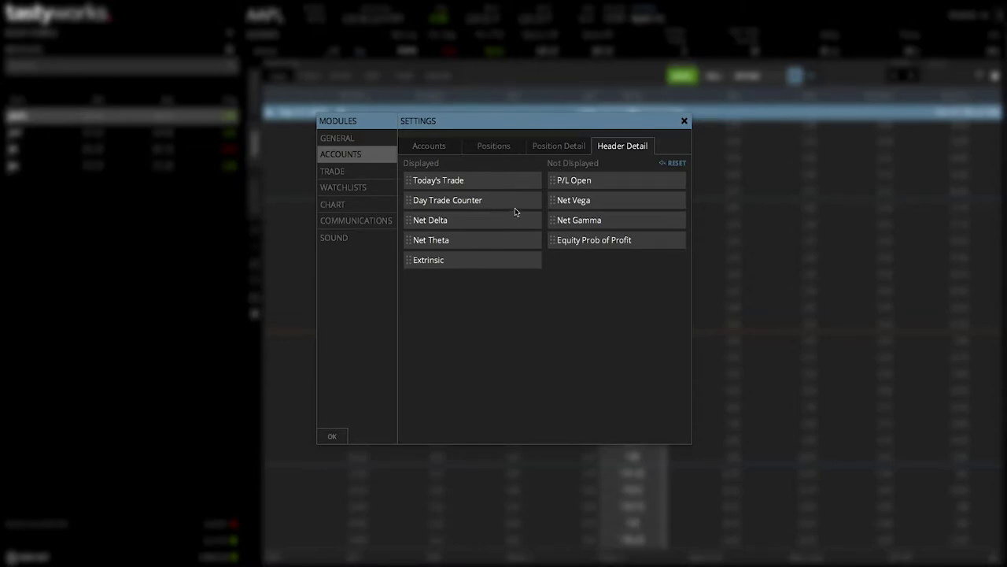
pyautogui.click(572, 149)
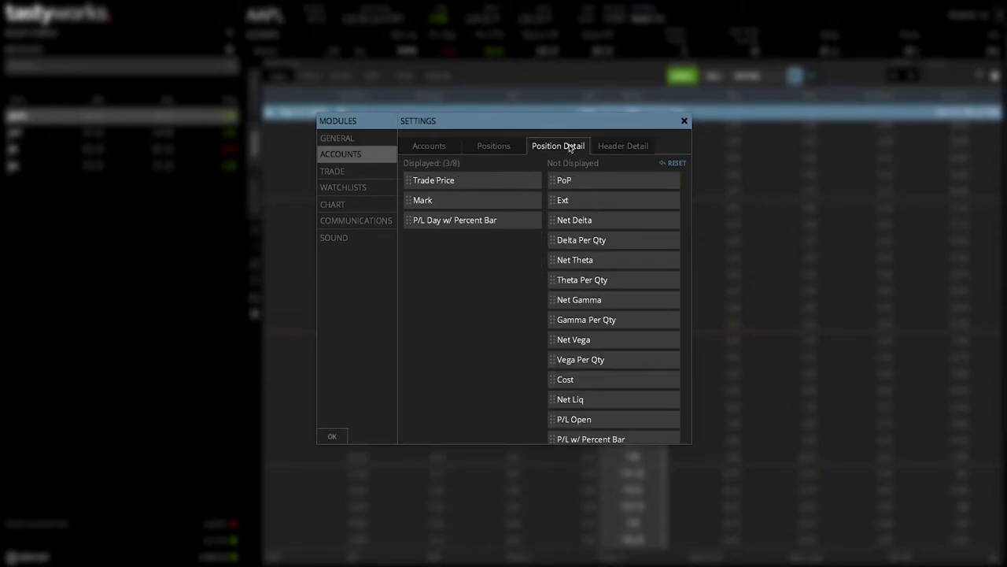
pyautogui.click(340, 212)
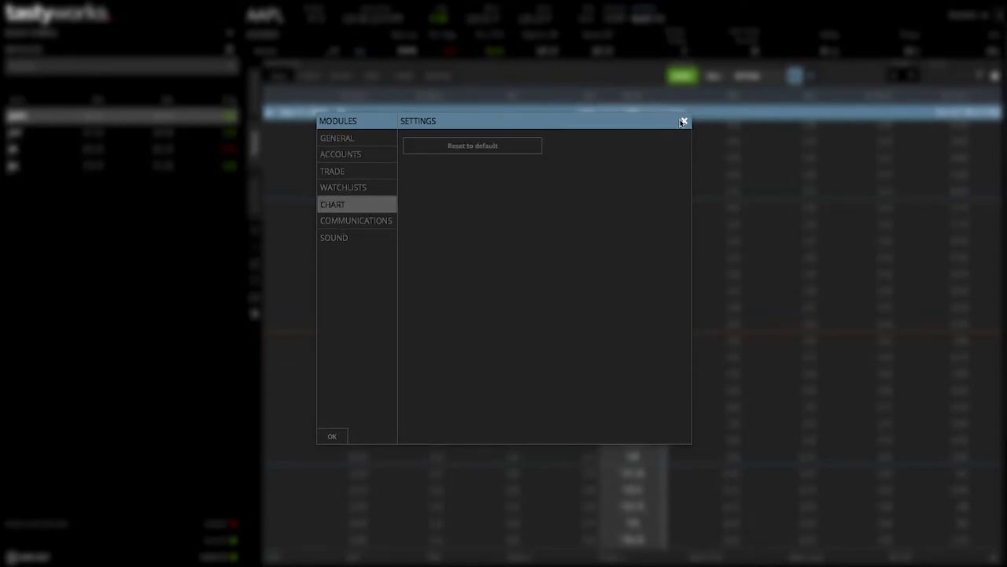
pyautogui.click(683, 122)
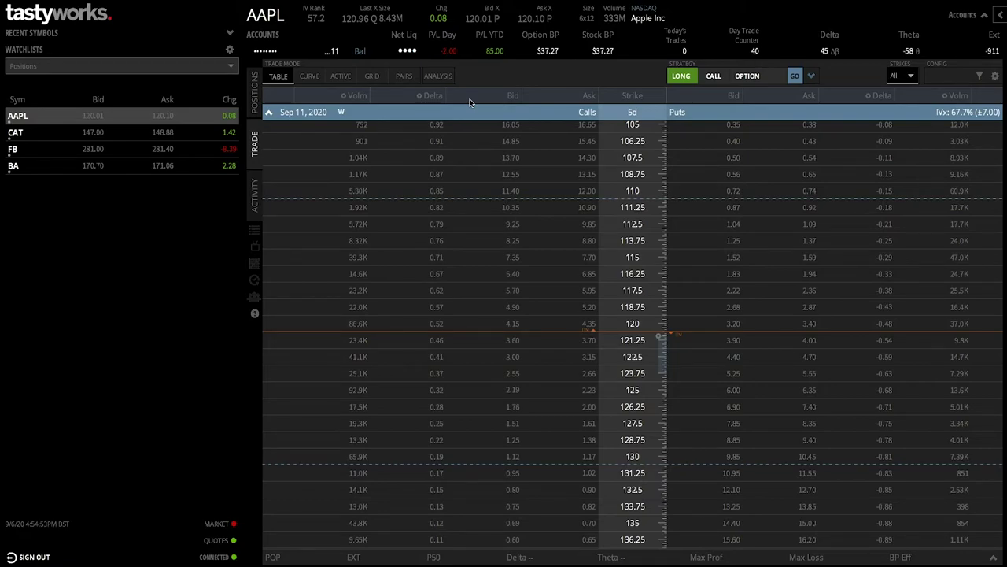
# Change the Volm column of the AAPL option chain to Impl Vol
pyautogui.click(358, 96)
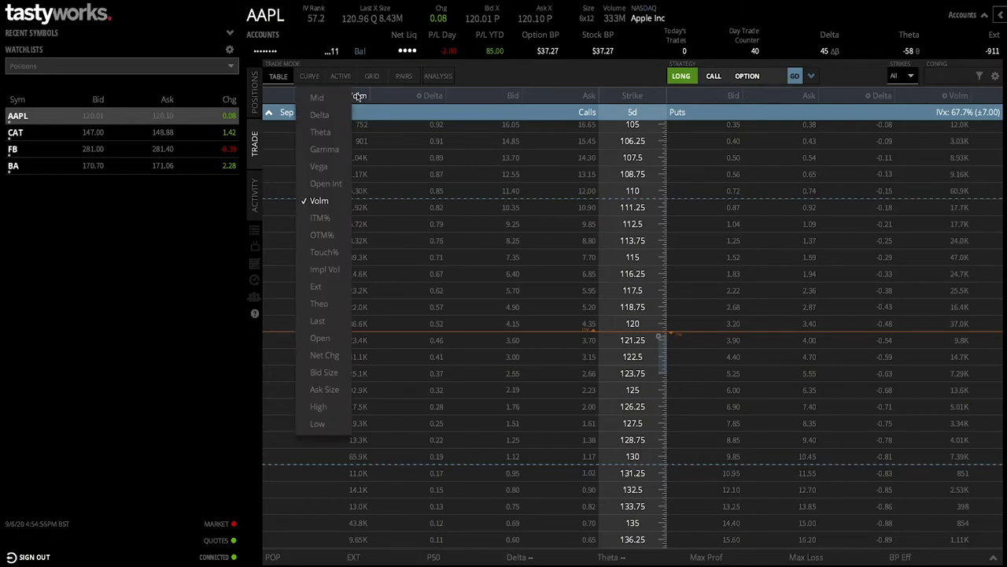
pyautogui.click(504, 83)
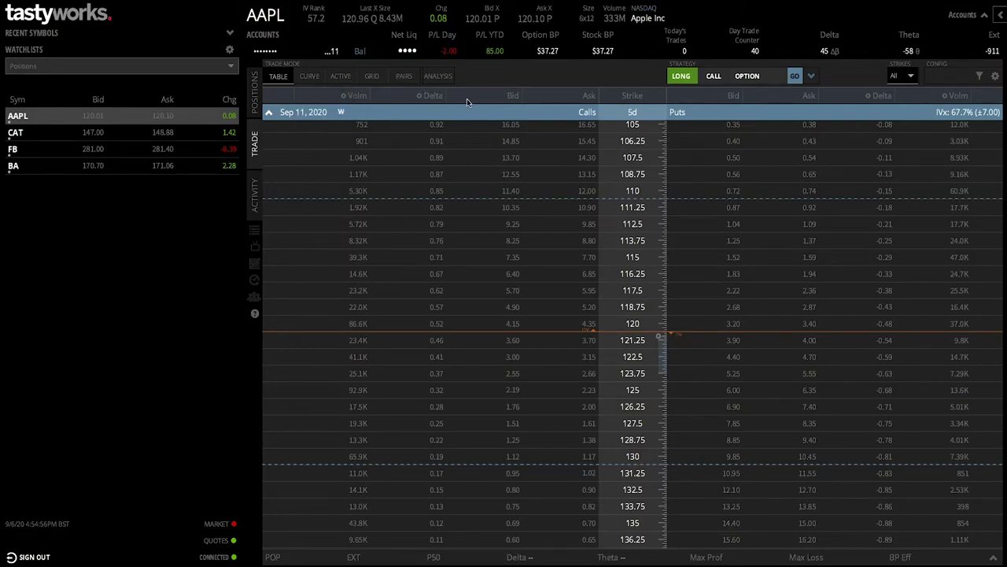
pyautogui.click(354, 97)
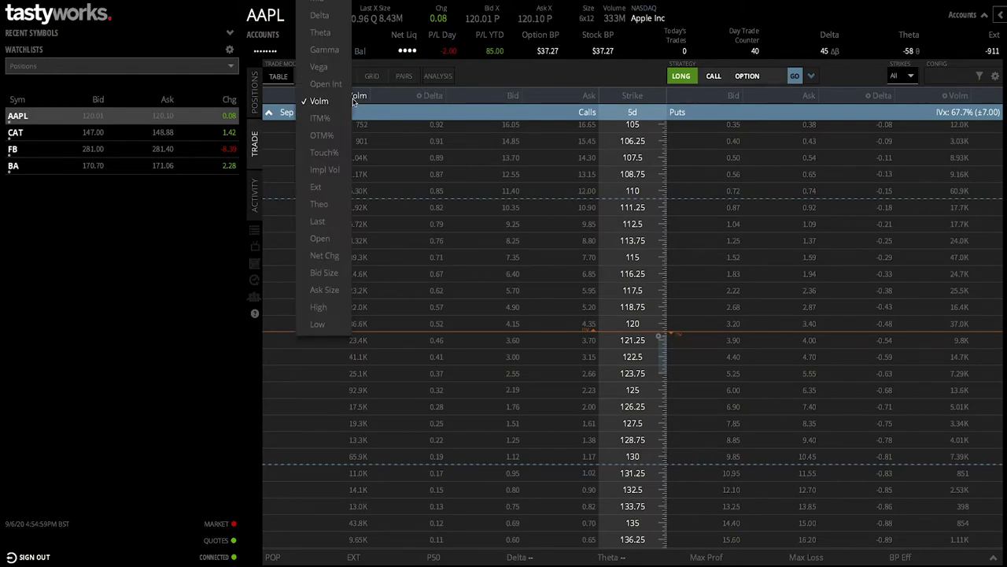
pyautogui.click(325, 172)
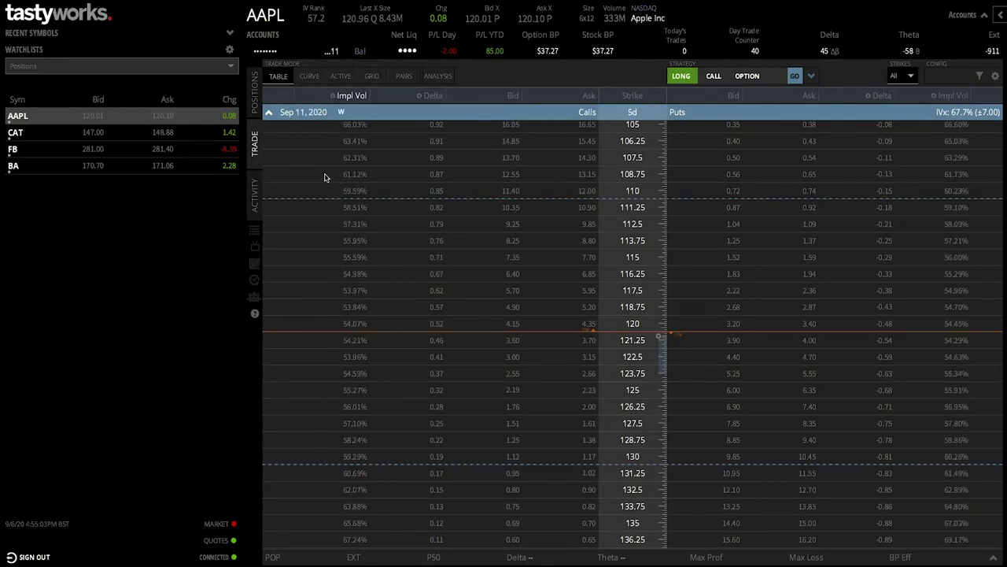
# Switch the Delta column of the AAPL option chain to Theta and from there to Gamma
pyautogui.click(421, 98)
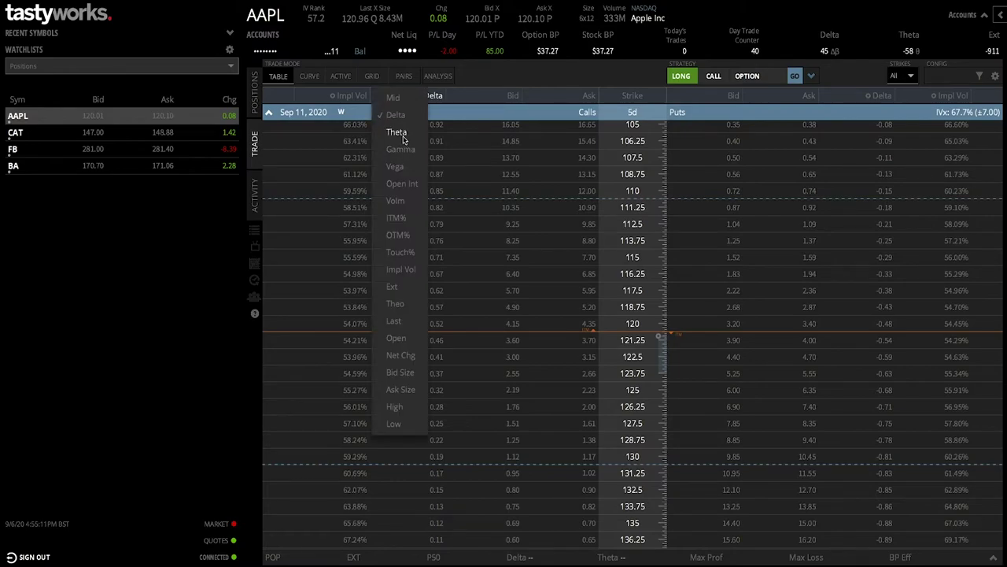
pyautogui.click(400, 135)
pyautogui.click(437, 99)
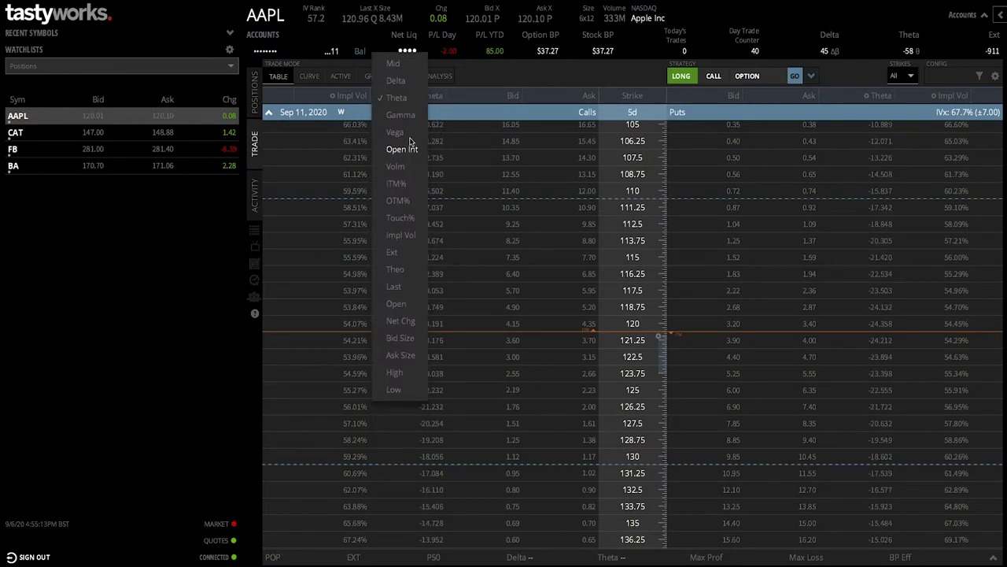
pyautogui.click(425, 115)
pyautogui.click(433, 97)
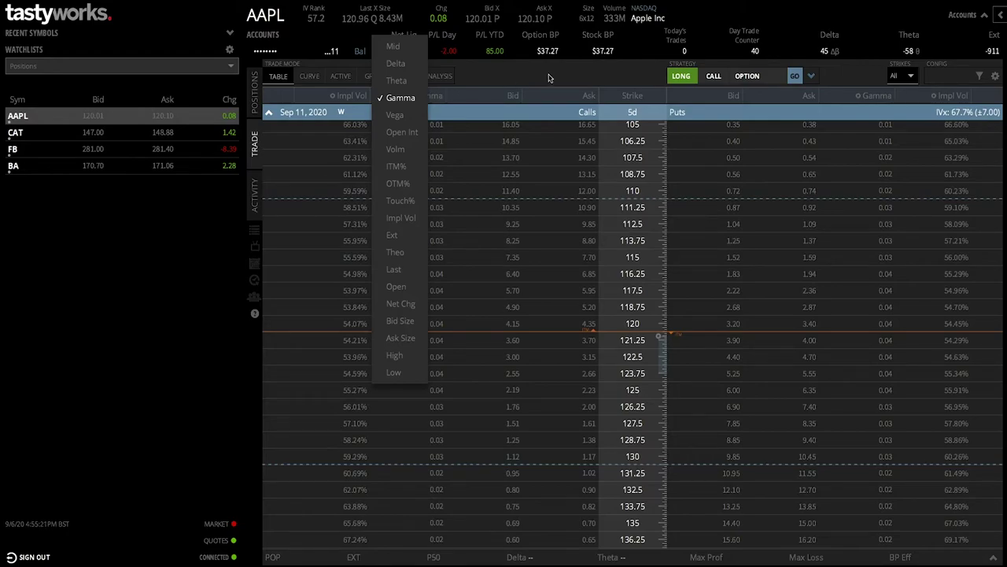
pyautogui.click(548, 77)
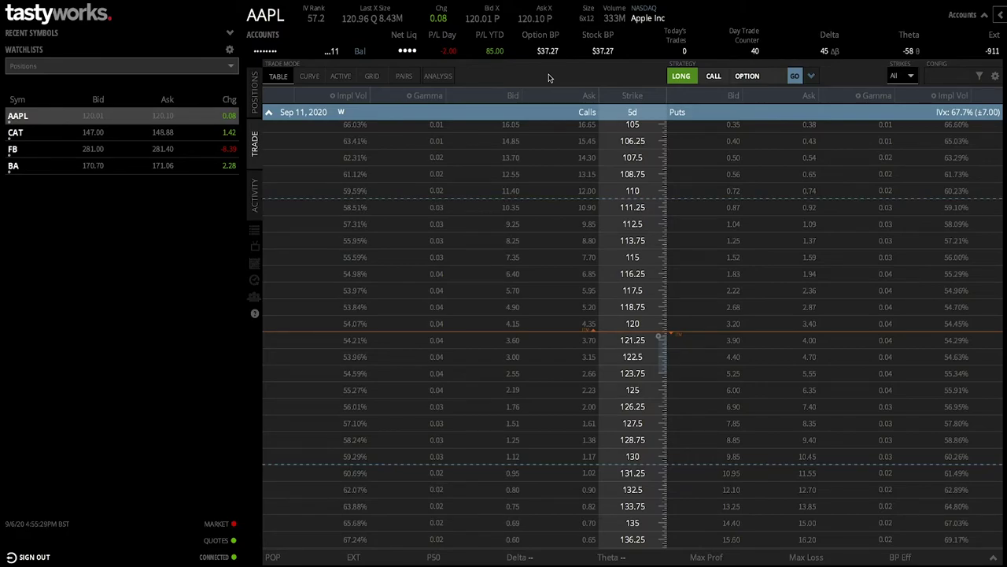
# Restore the AAPL option chain's Impl Vol column to Volm and its Gamma column to Delta
pyautogui.click(346, 95)
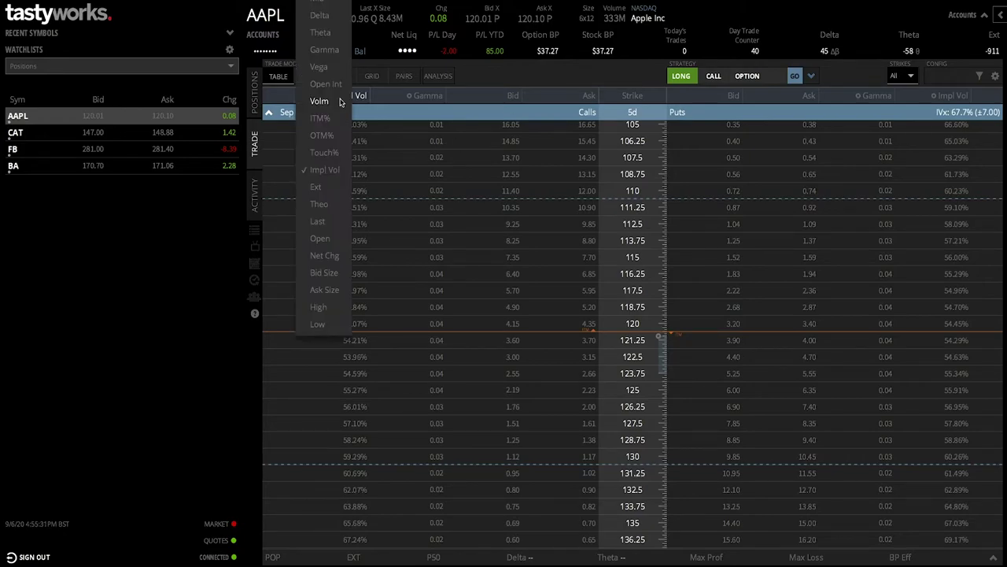
pyautogui.click(319, 102)
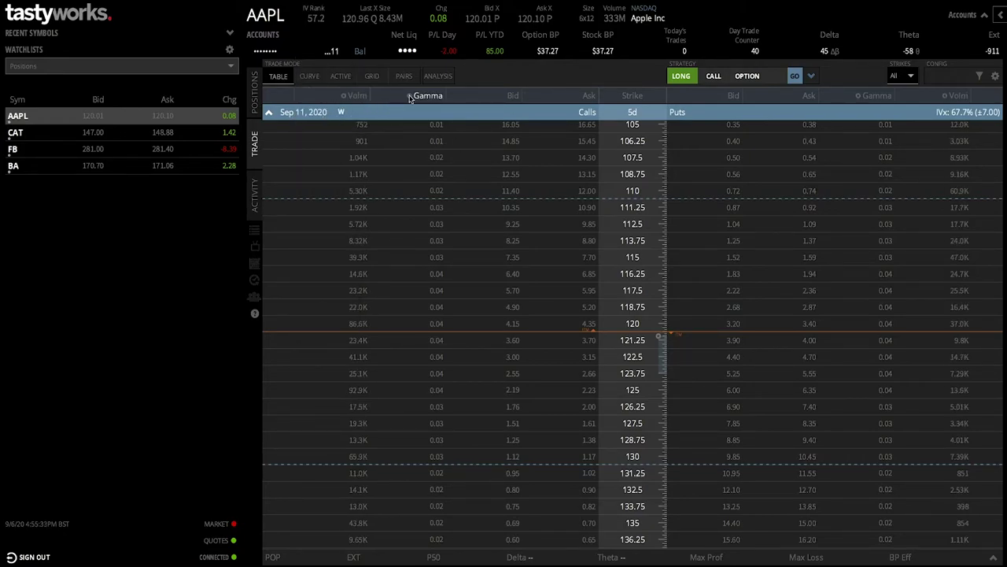
pyautogui.click(411, 98)
pyautogui.click(396, 61)
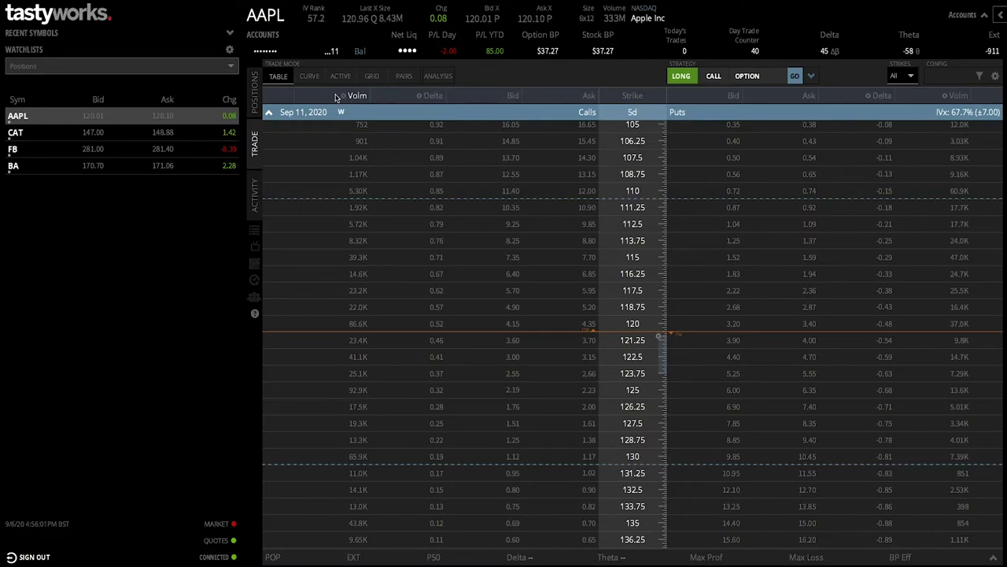
# Set up an order to buy one AAPL Sep 11 121.25 call at a limit price of 3.65
pyautogui.scroll(-1, 543, 313)
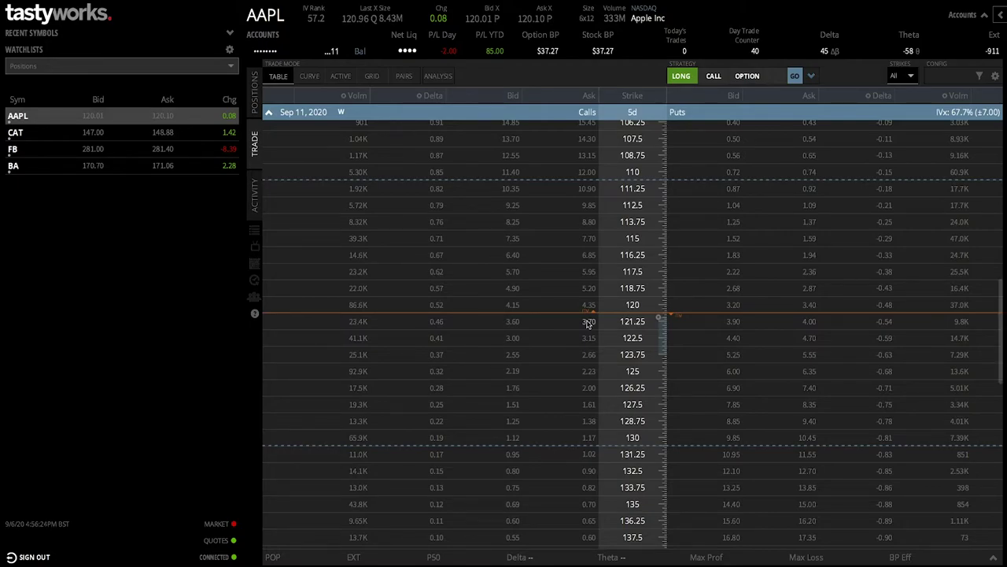
pyautogui.click(588, 322)
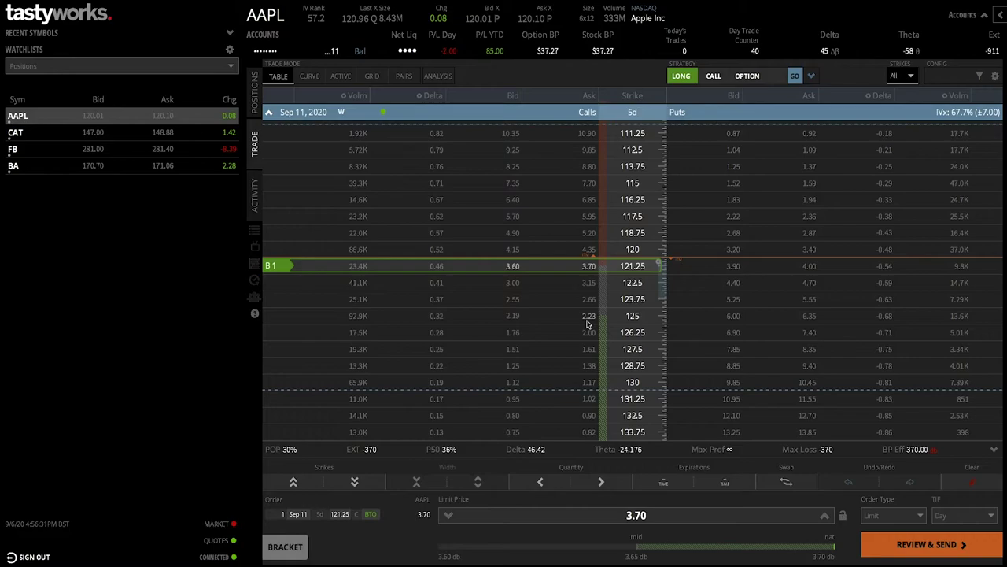
pyautogui.click(447, 514)
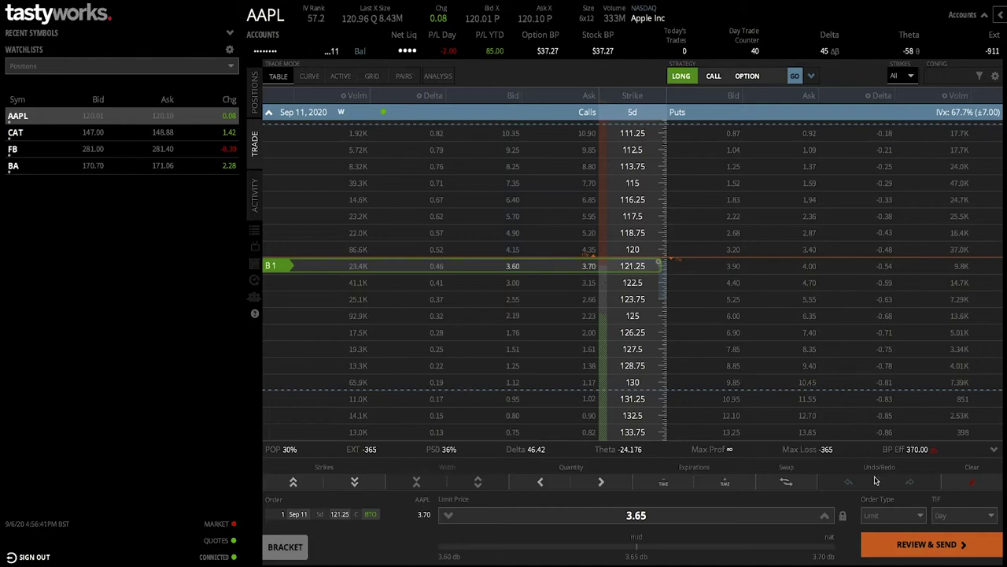
# Look through the available order types, keeping Limit, and clear the 121.25 call order
pyautogui.click(905, 516)
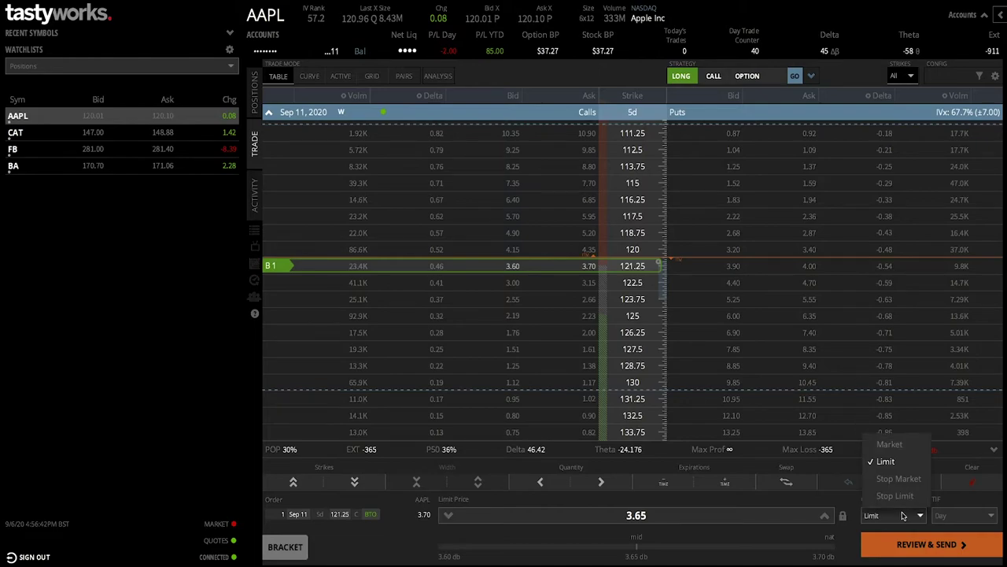
pyautogui.click(852, 508)
pyautogui.click(892, 515)
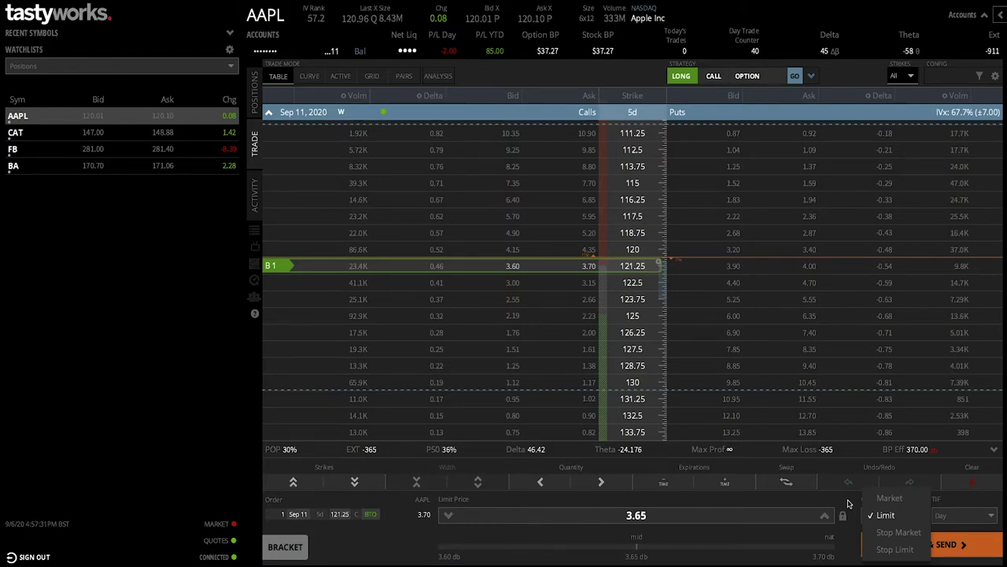
pyautogui.click(886, 514)
pyautogui.click(885, 513)
pyautogui.click(886, 517)
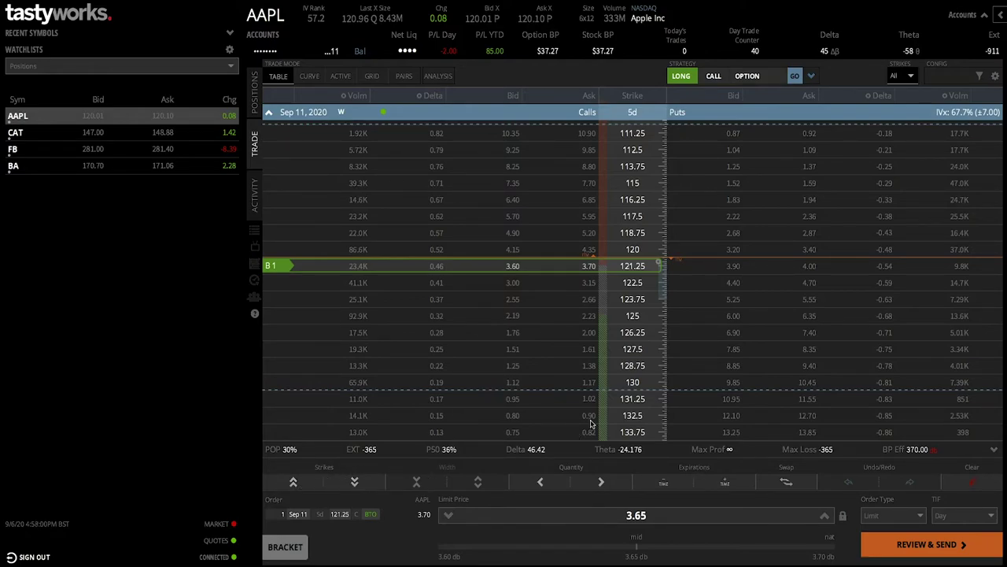
pyautogui.click(972, 483)
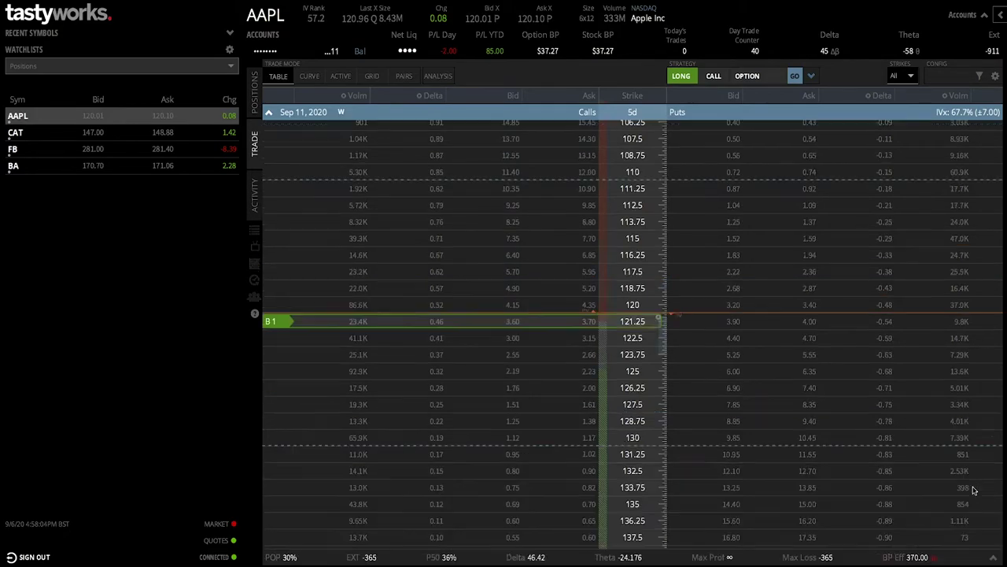
# Set up an order to buy one AAPL Sep 11 122.5 call at a limit price of 3.05
pyautogui.click(589, 338)
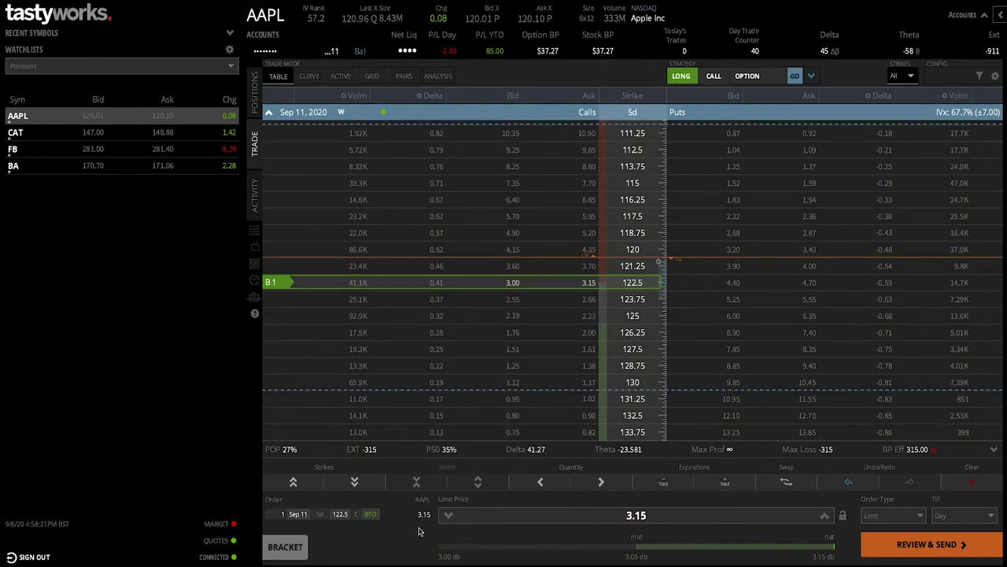
pyautogui.click(451, 515)
pyautogui.click(451, 515)
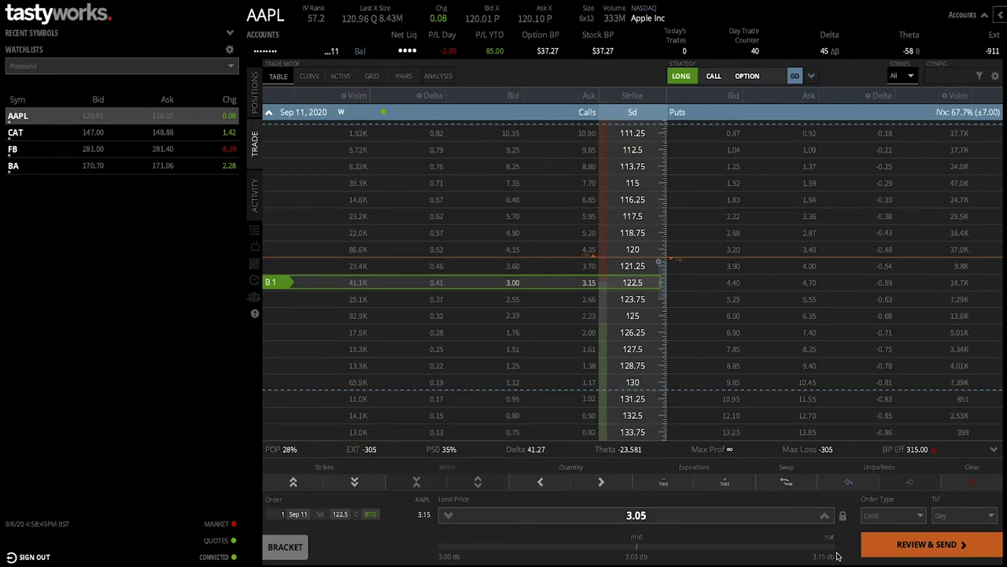
# Review the 122.5 call order's cost, fees and buying power effect, and clear the order without sending it
pyautogui.click(935, 546)
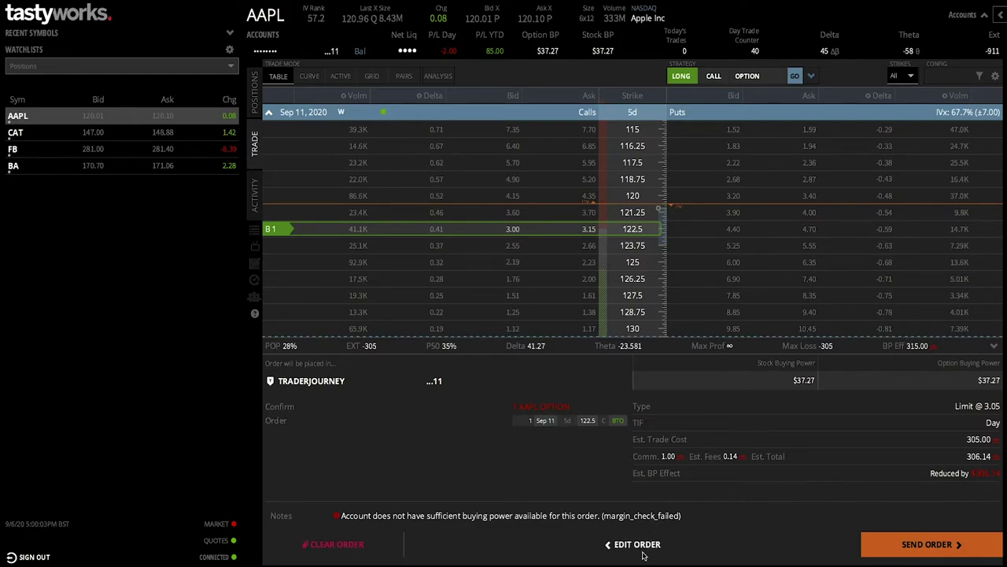
pyautogui.click(337, 546)
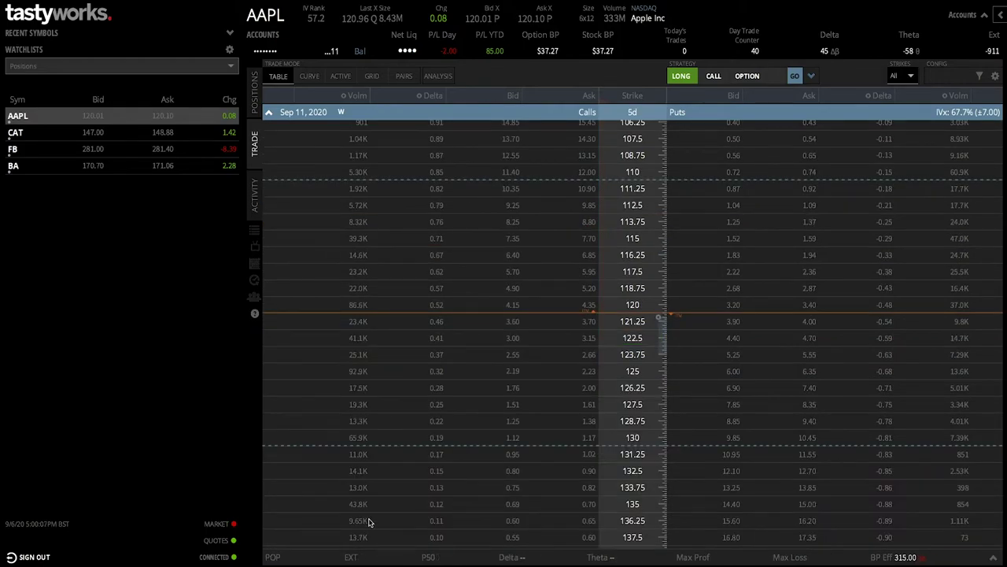
# Open the account positions, expand FB to examine its Sep 11 300 call, and collapse it
pyautogui.click(258, 97)
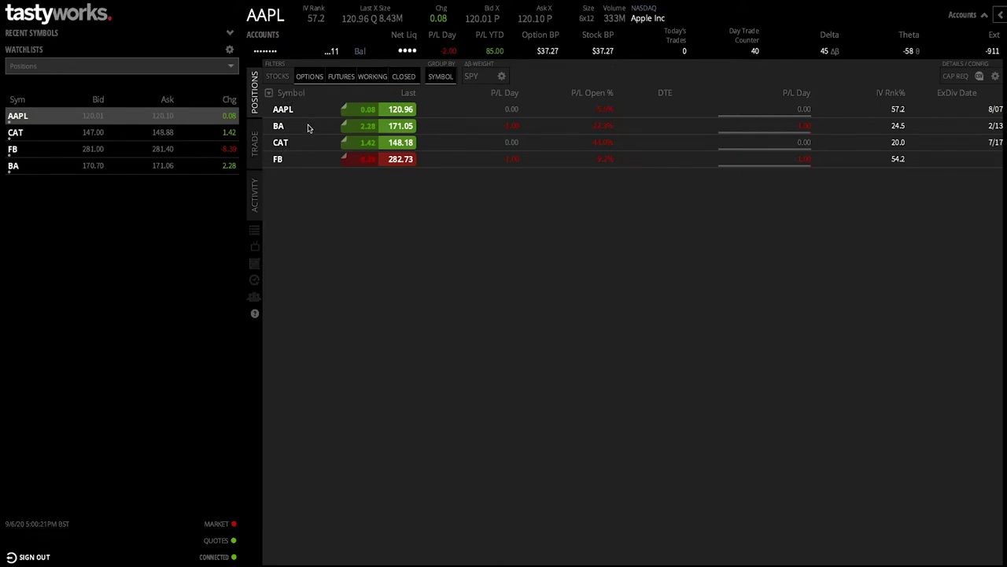
pyautogui.click(290, 163)
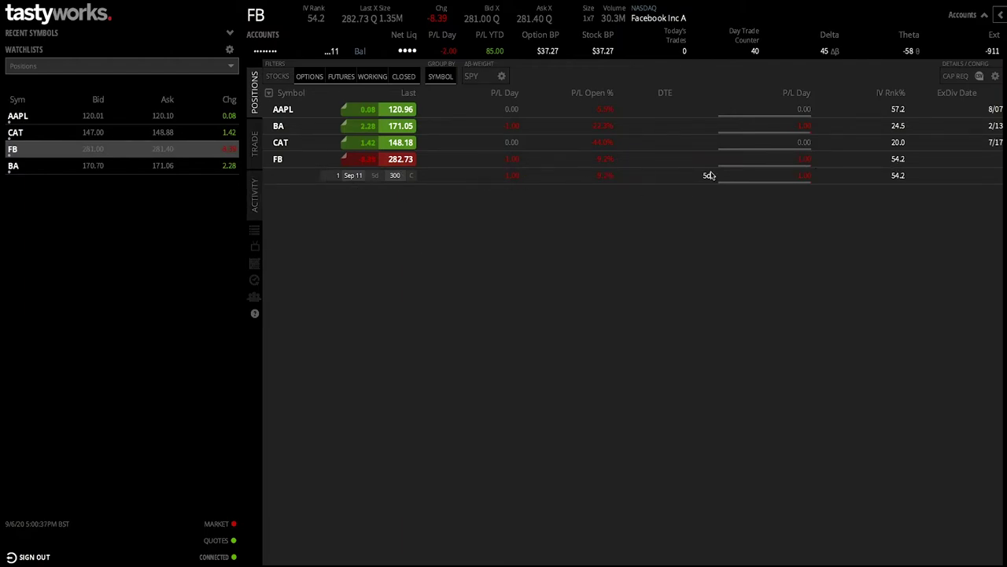
pyautogui.click(441, 163)
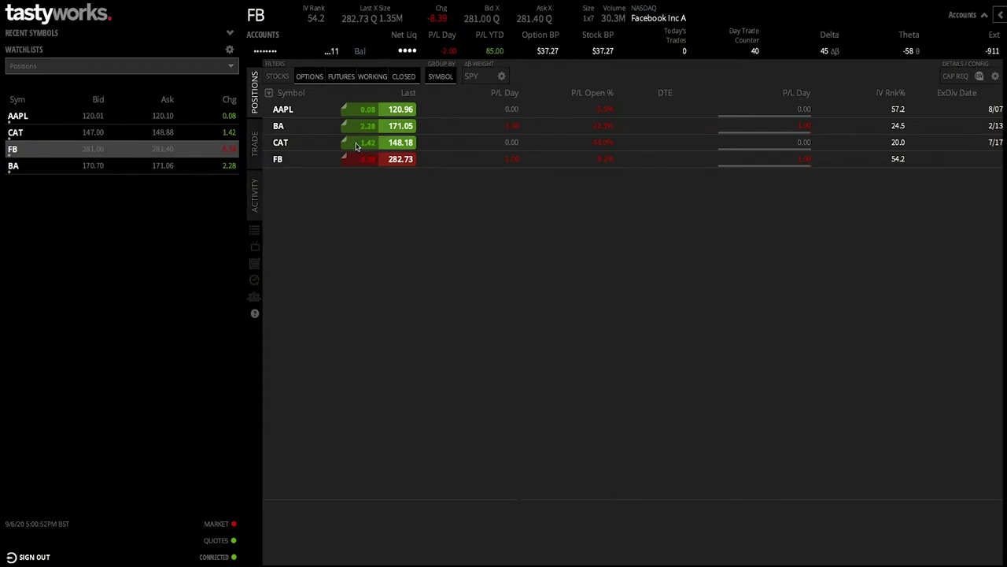
# Check FB's list of option expirations on the trade page and return to its expanded position details
pyautogui.click(257, 147)
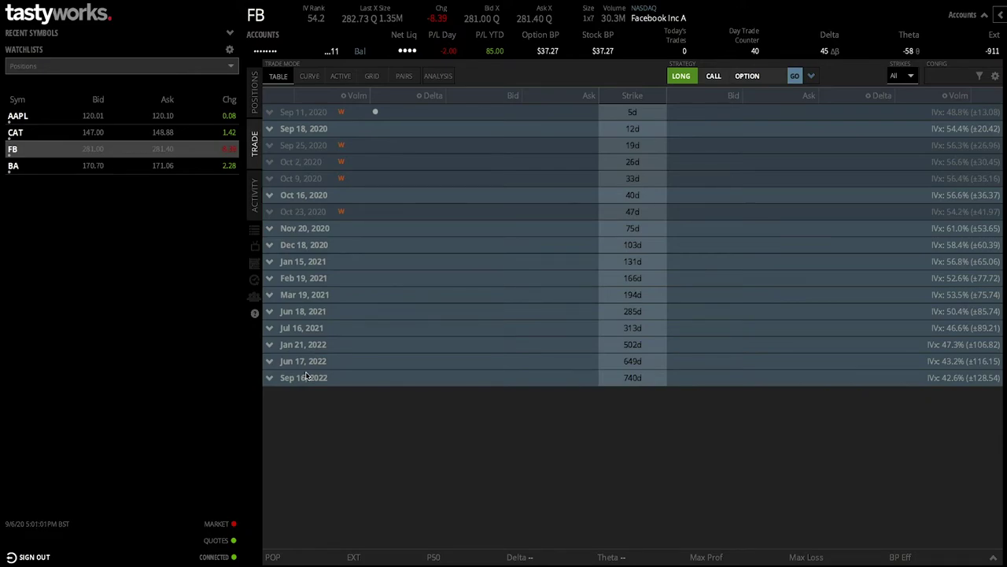
pyautogui.click(257, 102)
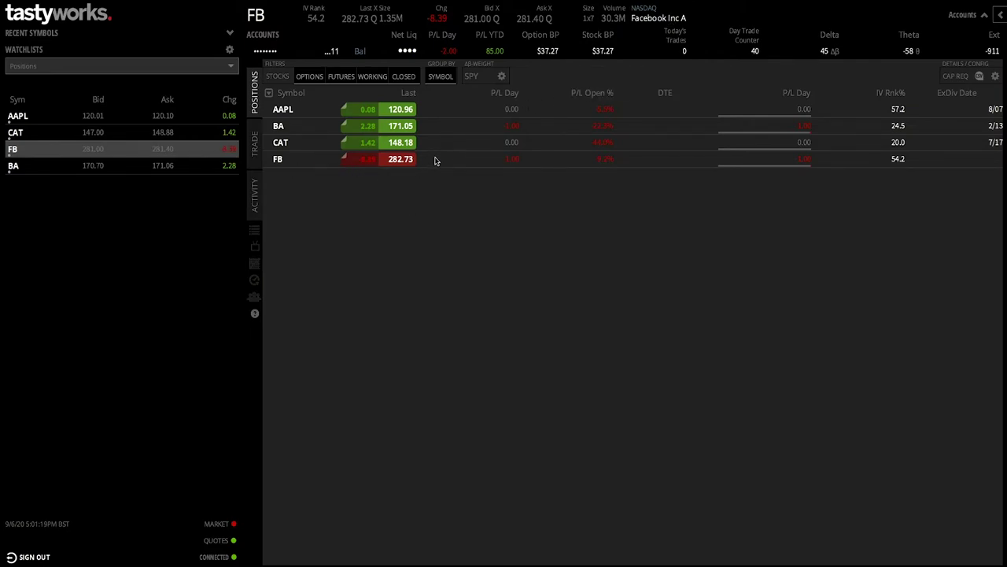
pyautogui.click(323, 161)
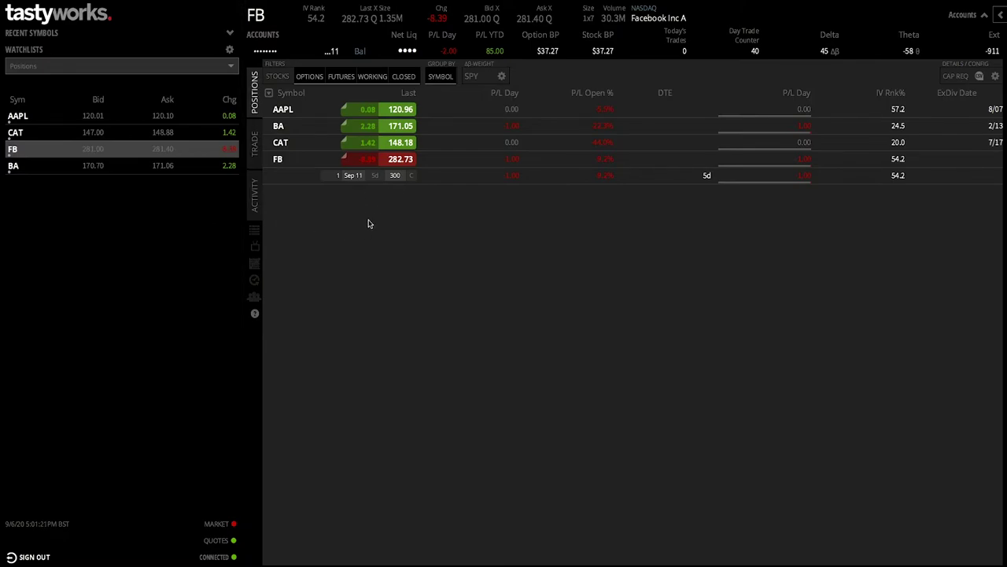
# Look over the management options for FB's Sep 11 300 call, check the FB option expirations, and return to the positions
pyautogui.rightClick(452, 180)
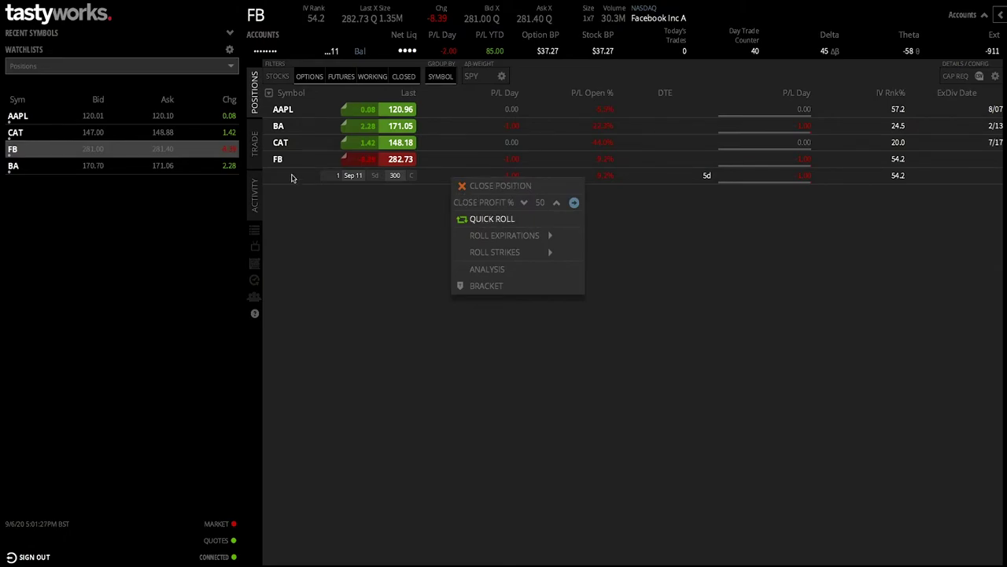
pyautogui.click(259, 149)
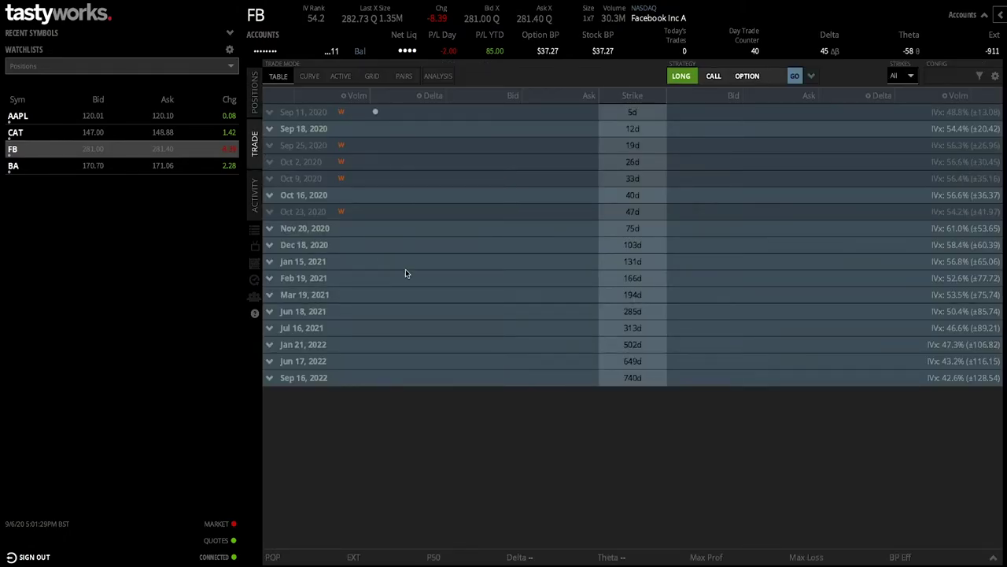
pyautogui.click(254, 92)
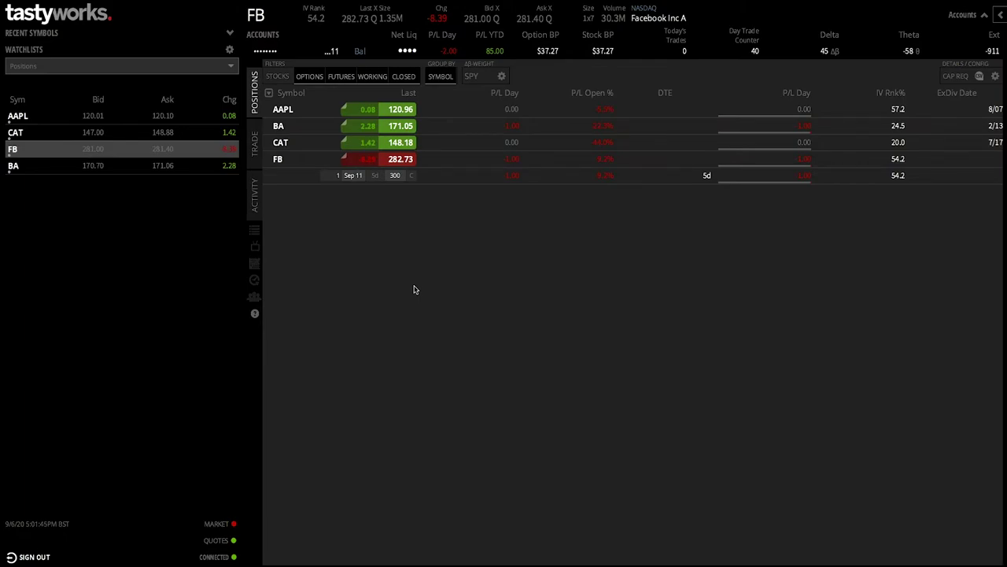
# Adjust the Close Profit % for FB's Sep 11 300 call to 20 without submitting it, and collapse the FB position
pyautogui.rightClick(443, 183)
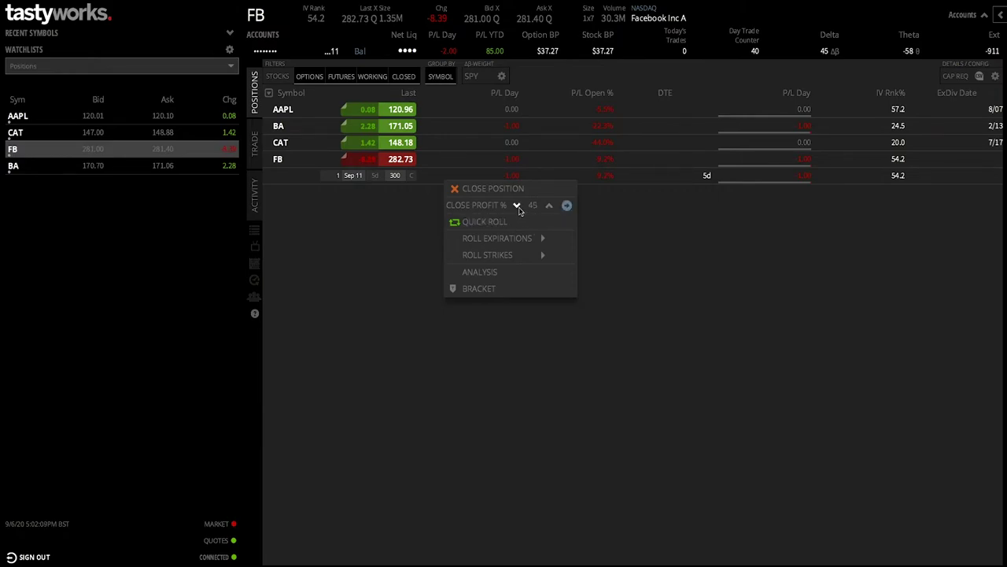
pyautogui.click(517, 206)
pyautogui.click(517, 205)
pyautogui.click(548, 205)
pyautogui.click(548, 205)
pyautogui.click(549, 205)
pyautogui.click(549, 206)
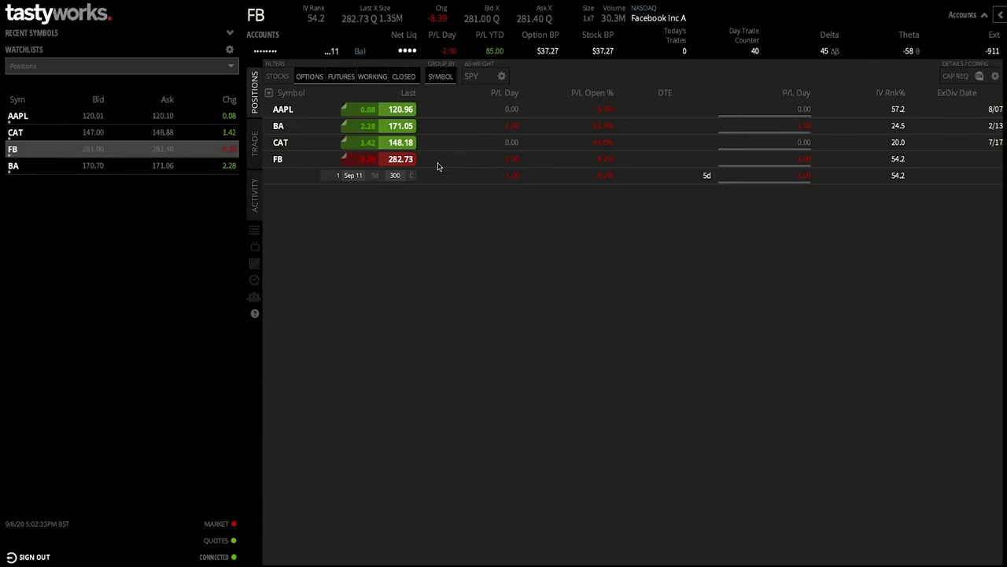
pyautogui.click(438, 166)
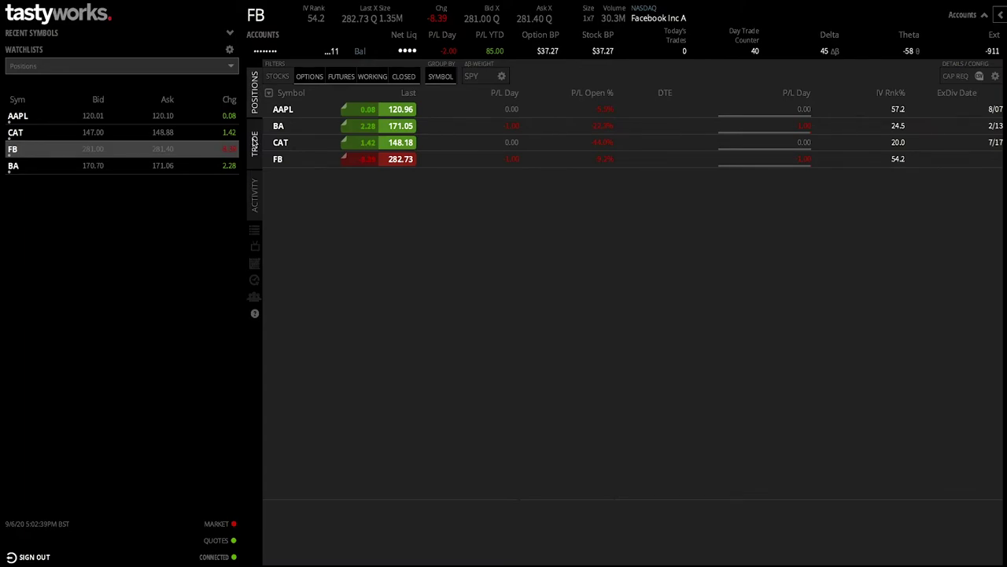
# Set up an order to buy one FB Sep 11 285 call at a limit price of 6.00
pyautogui.click(253, 143)
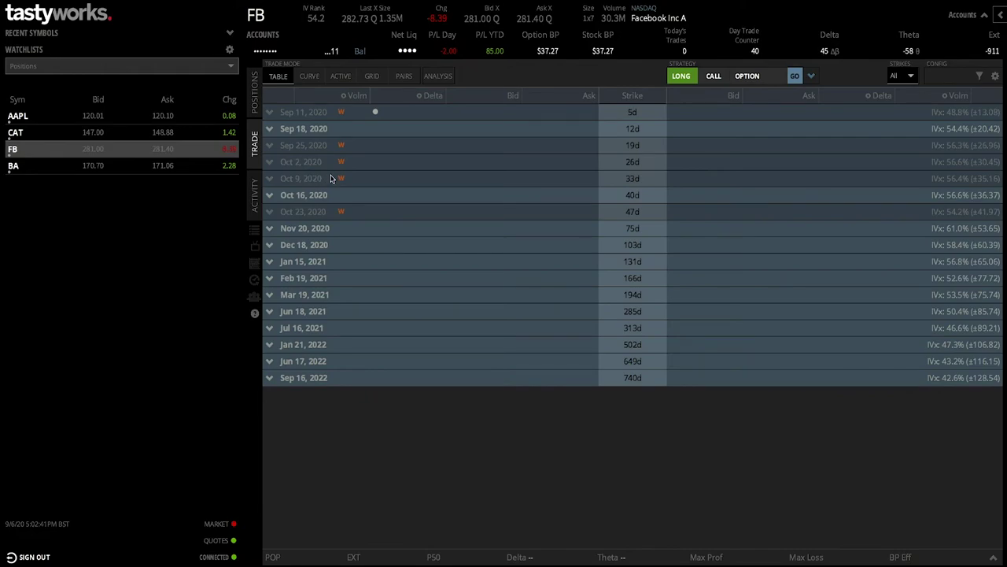
pyautogui.click(312, 124)
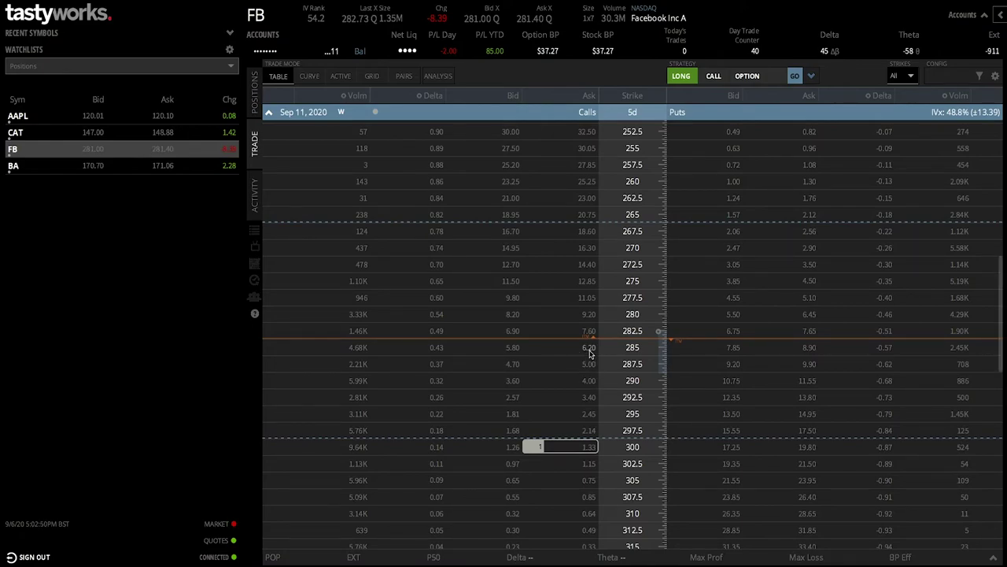
pyautogui.click(589, 348)
pyautogui.scroll(-5, 448, 515)
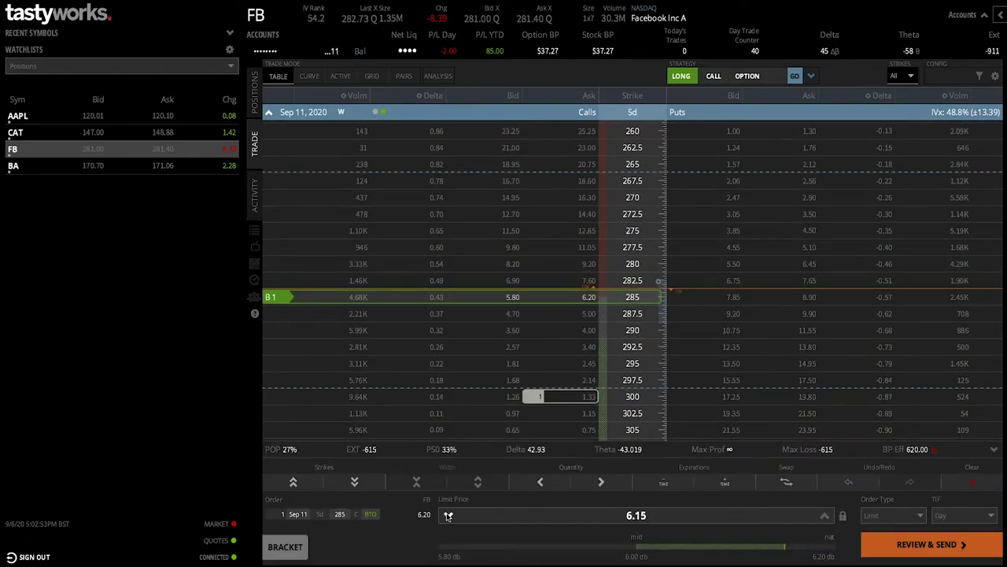
pyautogui.rightClick(448, 517)
pyautogui.click(426, 535)
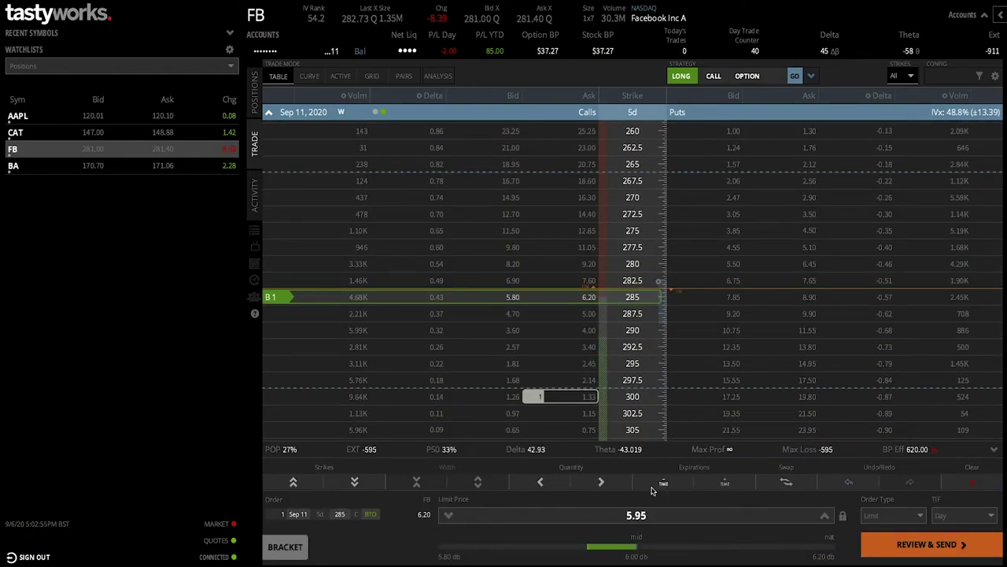
pyautogui.click(824, 515)
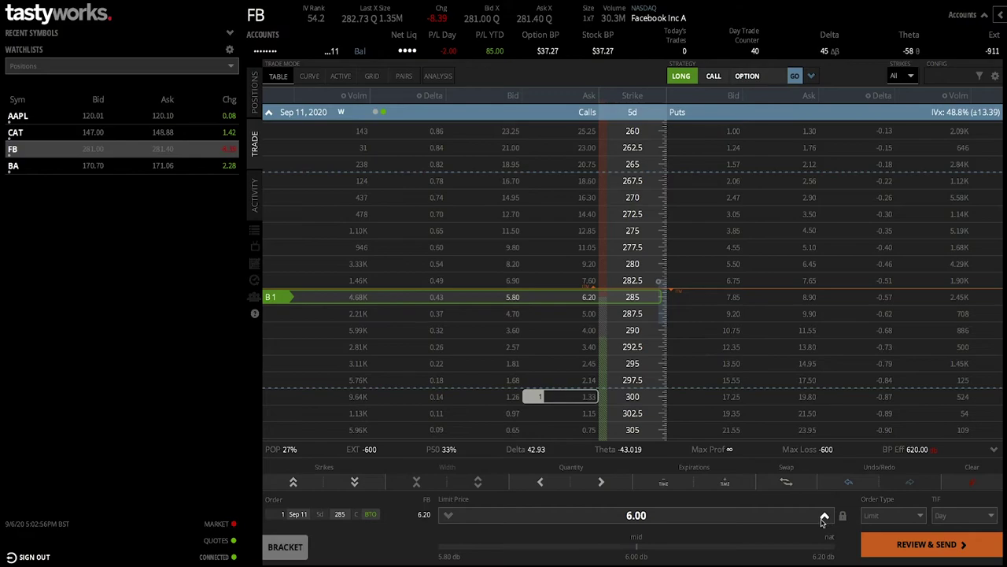
# Change the FB 285 call's order type to Stop Limit, review its stop and limit prices, and clear the order
pyautogui.click(884, 516)
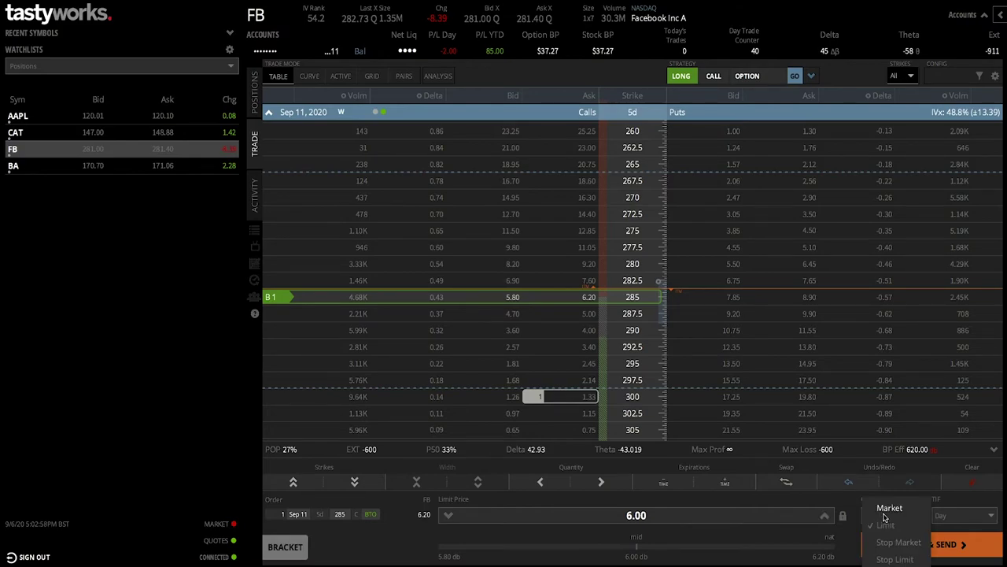
pyautogui.click(898, 559)
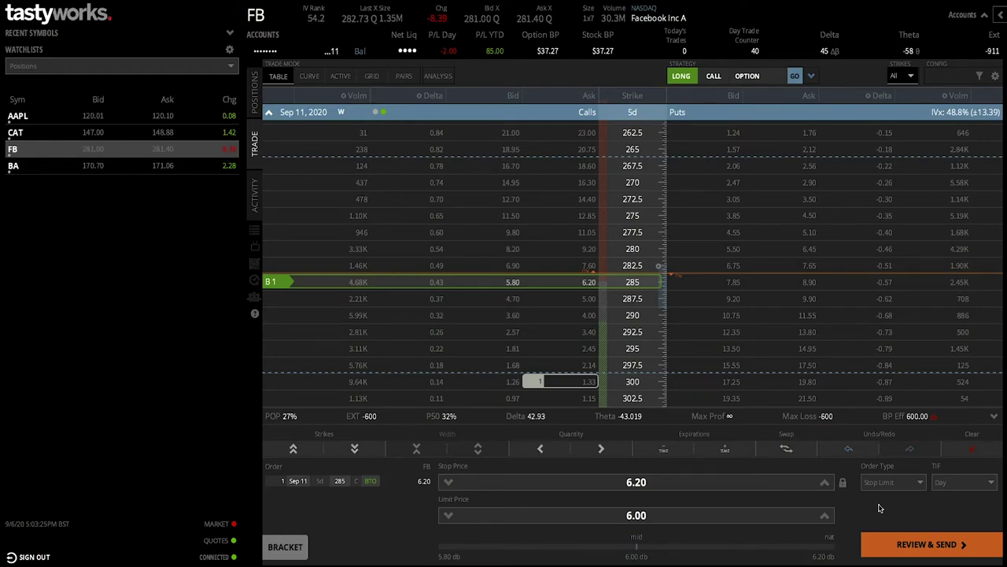
pyautogui.click(984, 447)
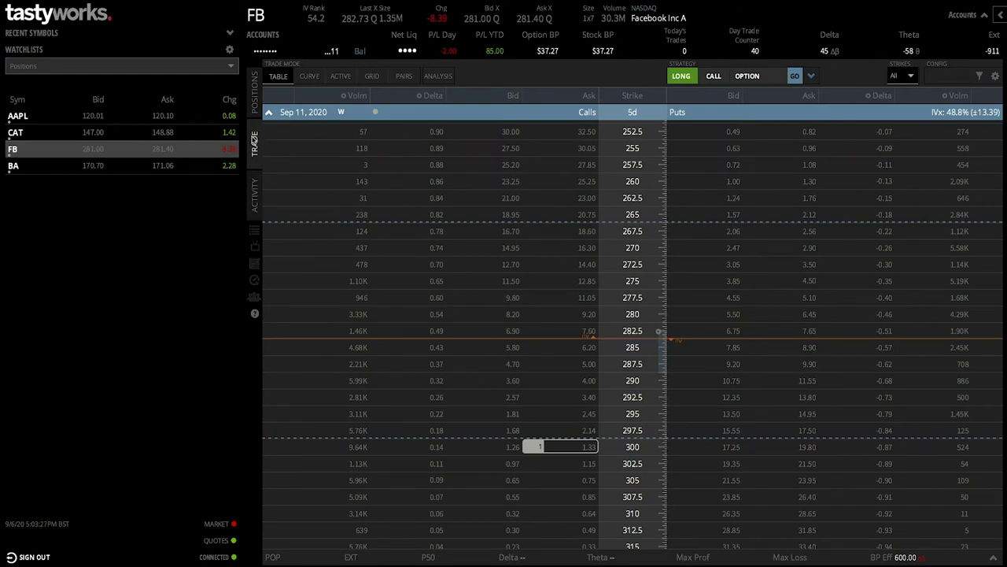
# Return to the positions, expand FB, and review the closing and rolling options for its Sep 11 300 call
pyautogui.click(256, 104)
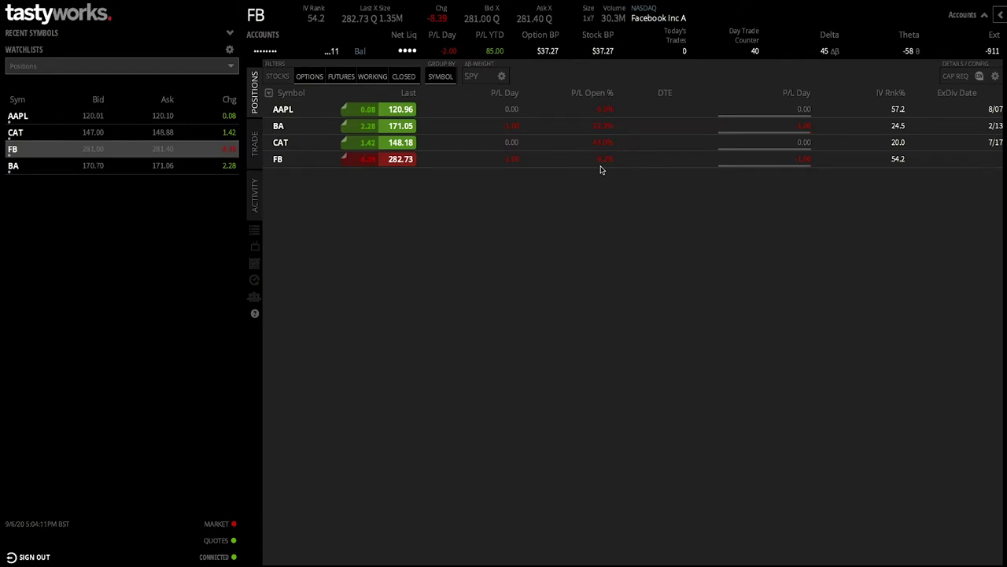
pyautogui.click(437, 166)
pyautogui.rightClick(445, 176)
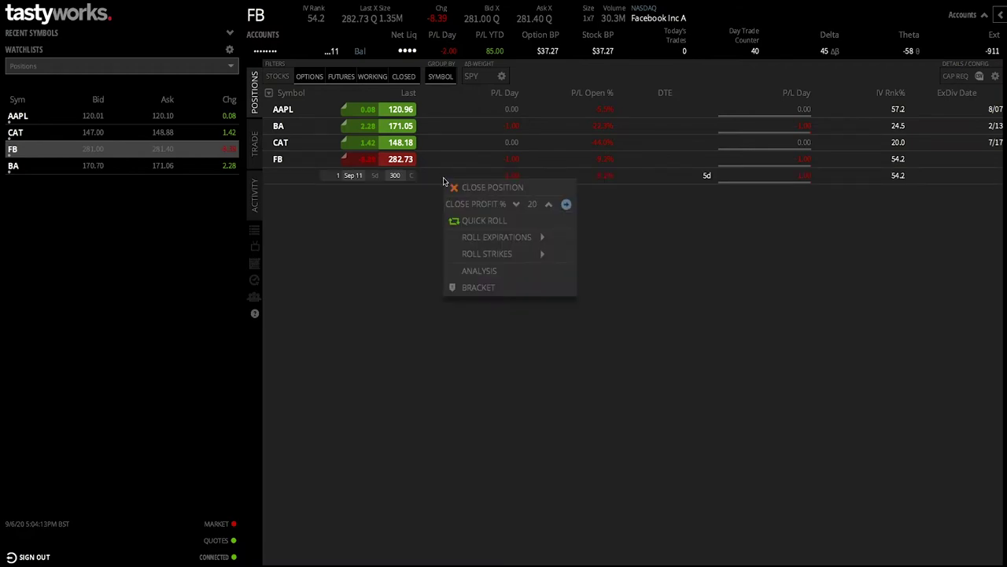
pyautogui.click(406, 248)
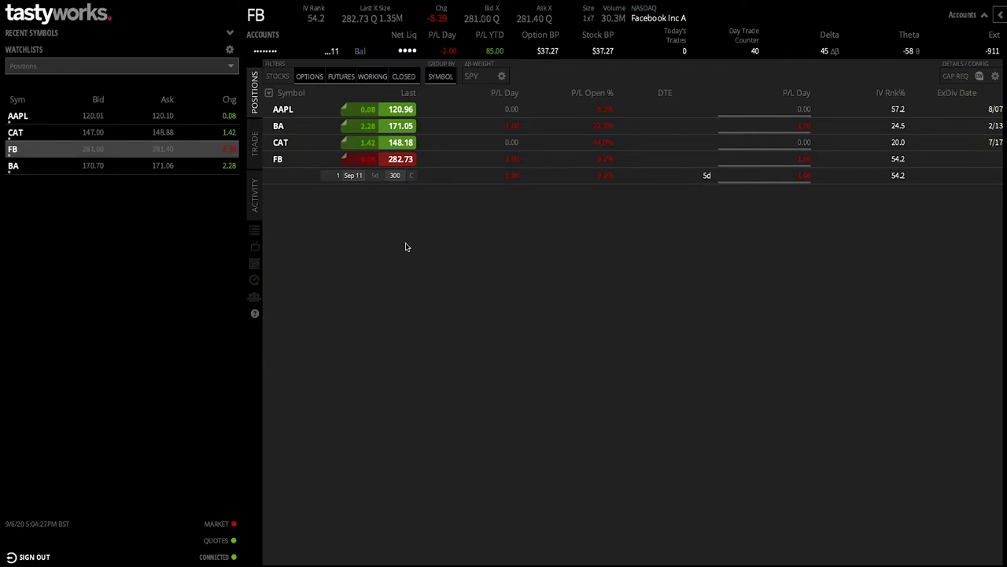
# Raise the Close Profit % for FB's Sep 11 300 call and dismiss the options without submitting a closing order
pyautogui.rightClick(461, 172)
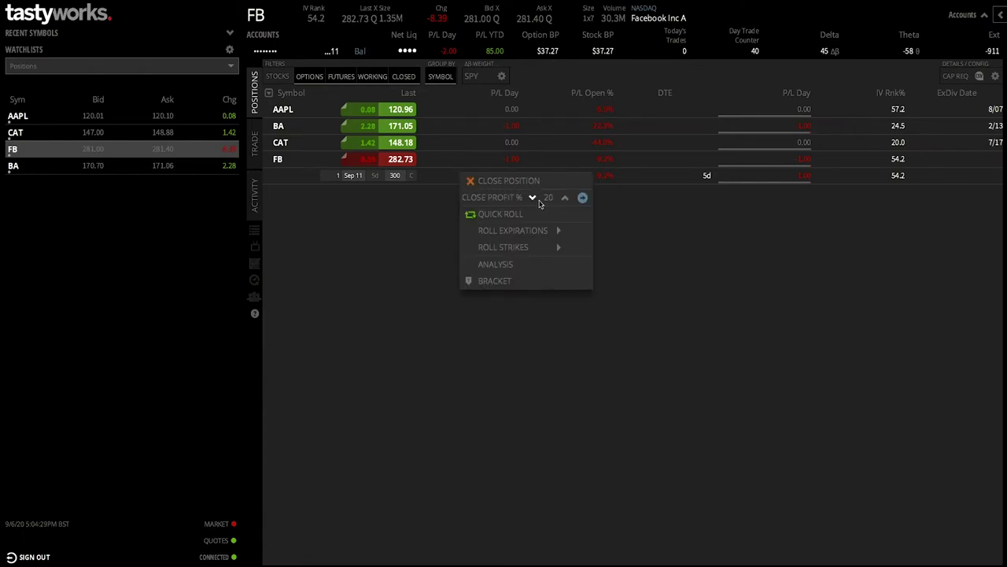
pyautogui.click(563, 199)
pyautogui.click(350, 303)
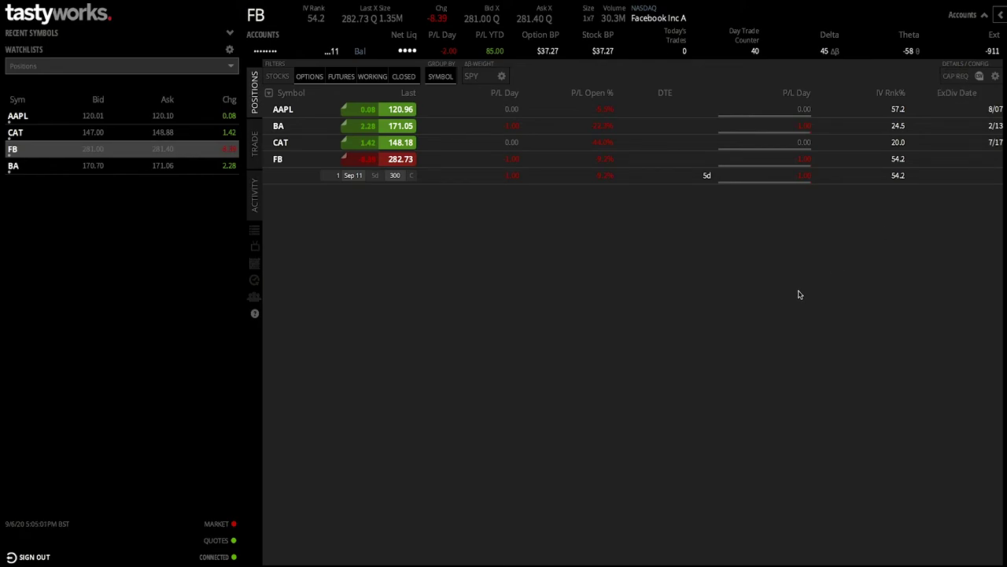
# Review the displayed and available columns in the account settings for Positions, Position Detail and Header Detail
pyautogui.click(996, 79)
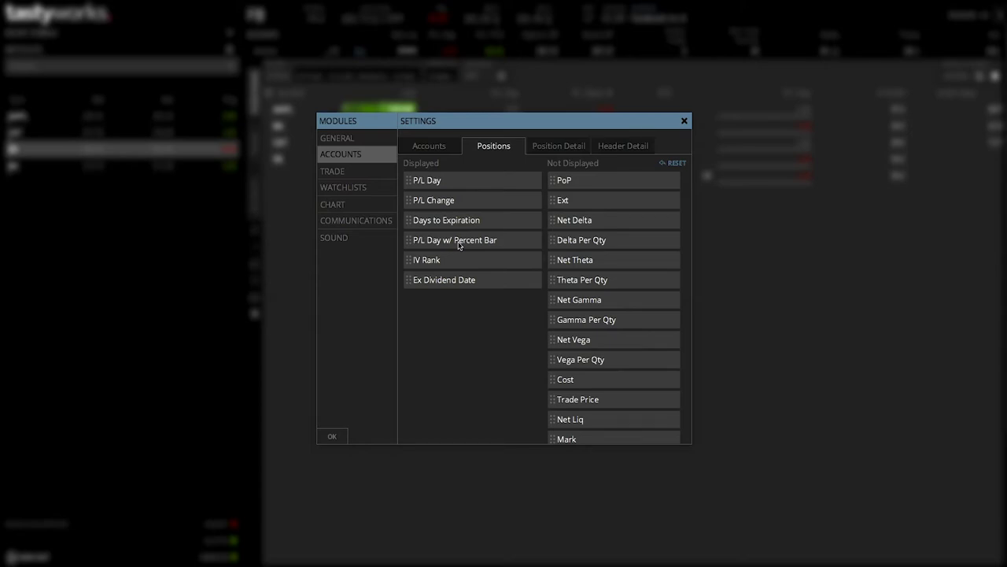
pyautogui.scroll(-6, 622, 311)
pyautogui.scroll(3, 623, 312)
pyautogui.scroll(-5, 623, 313)
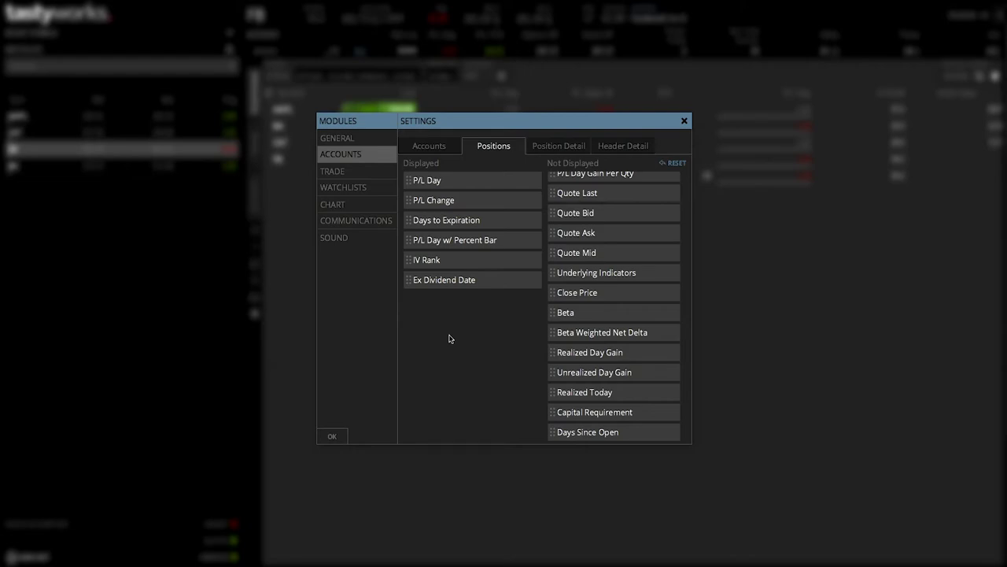
pyautogui.click(575, 147)
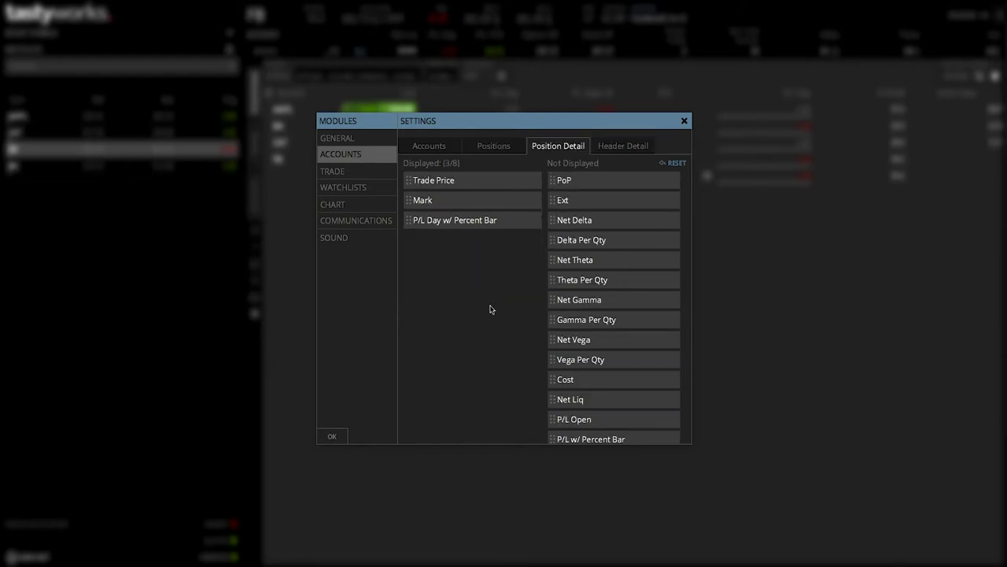
pyautogui.click(622, 146)
pyautogui.click(494, 147)
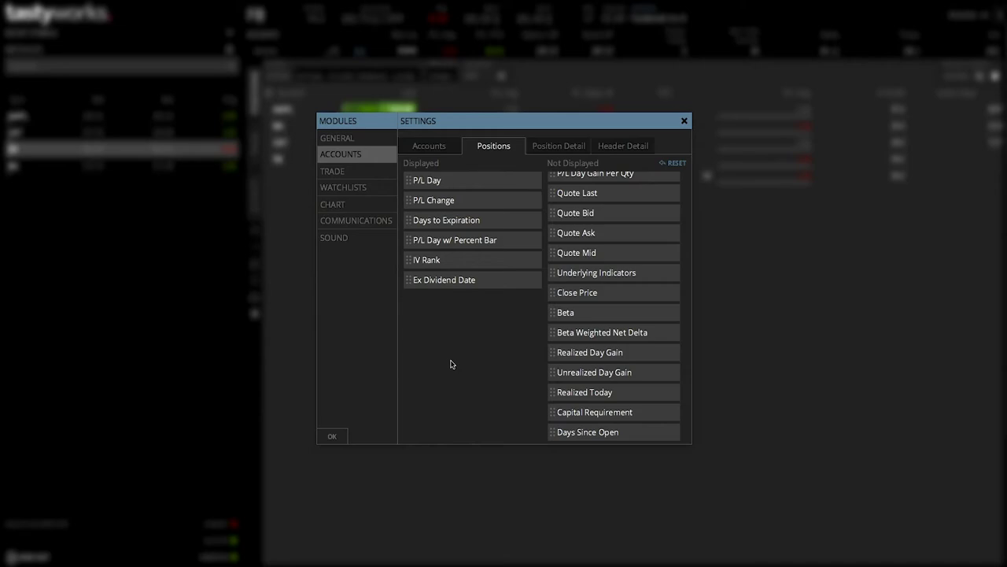
# Review the Chart, Communications, Watchlists, Sound and Trade settings, including the default option order values, and close the settings
pyautogui.click(346, 206)
pyautogui.click(354, 223)
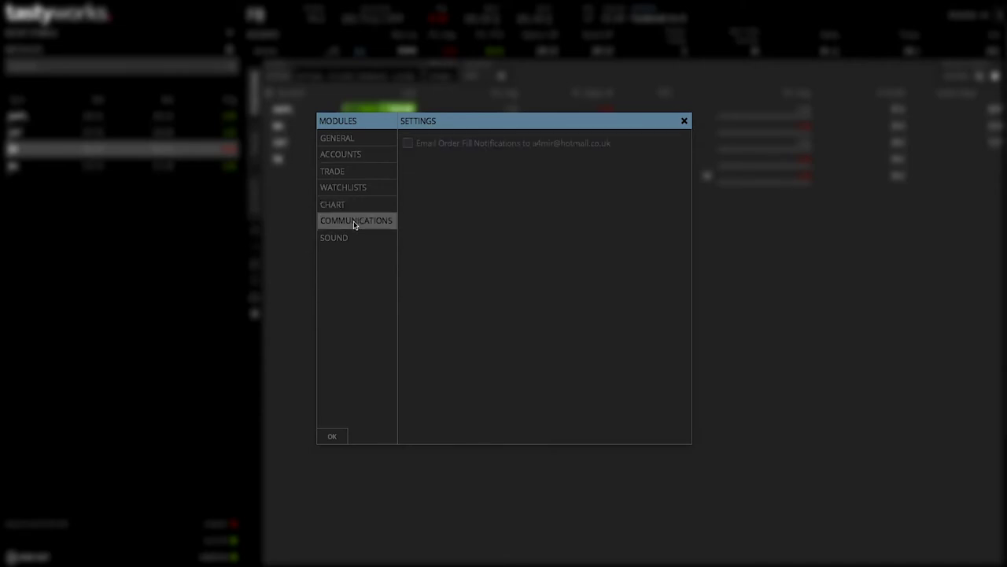
pyautogui.click(350, 193)
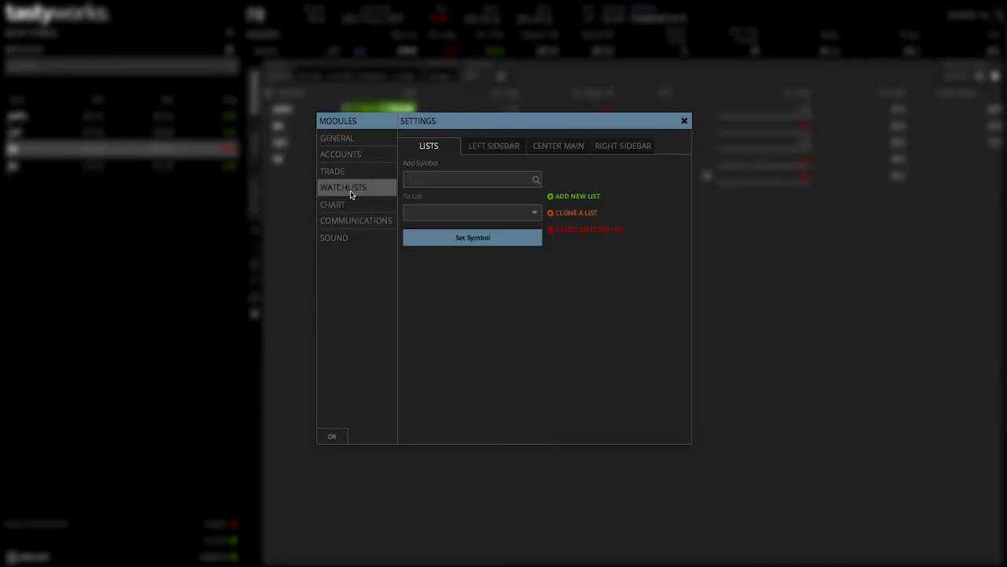
pyautogui.click(352, 240)
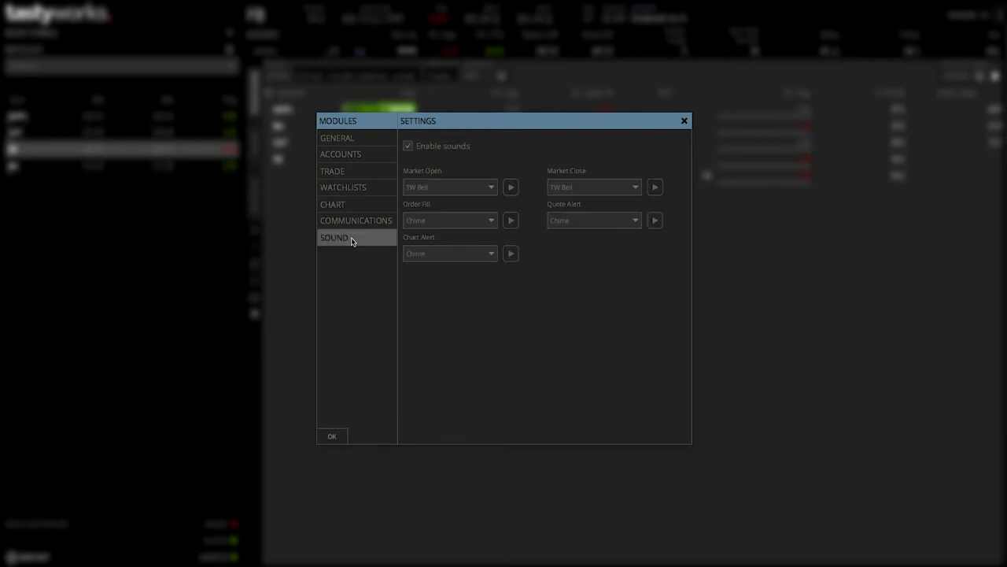
pyautogui.click(346, 174)
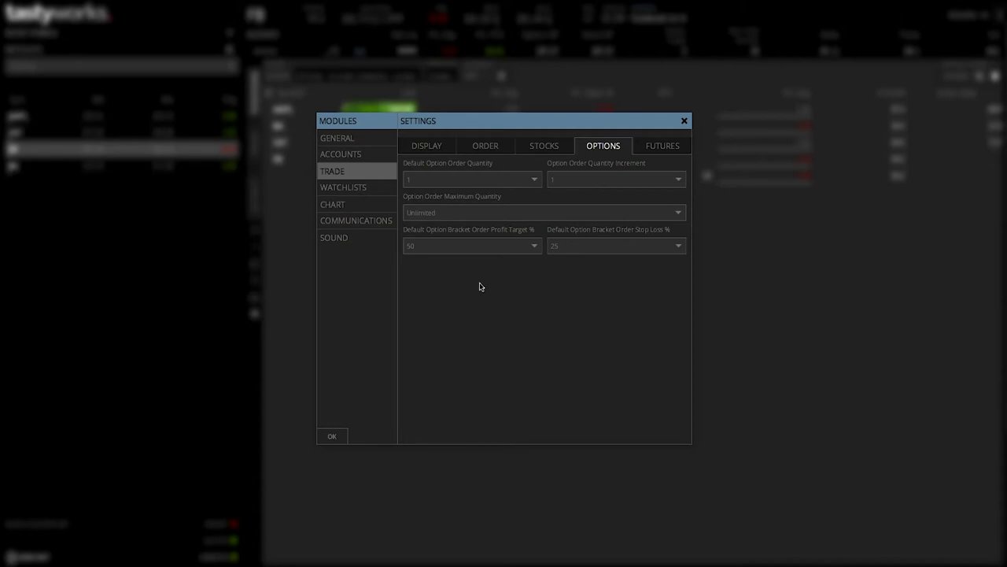
pyautogui.click(684, 122)
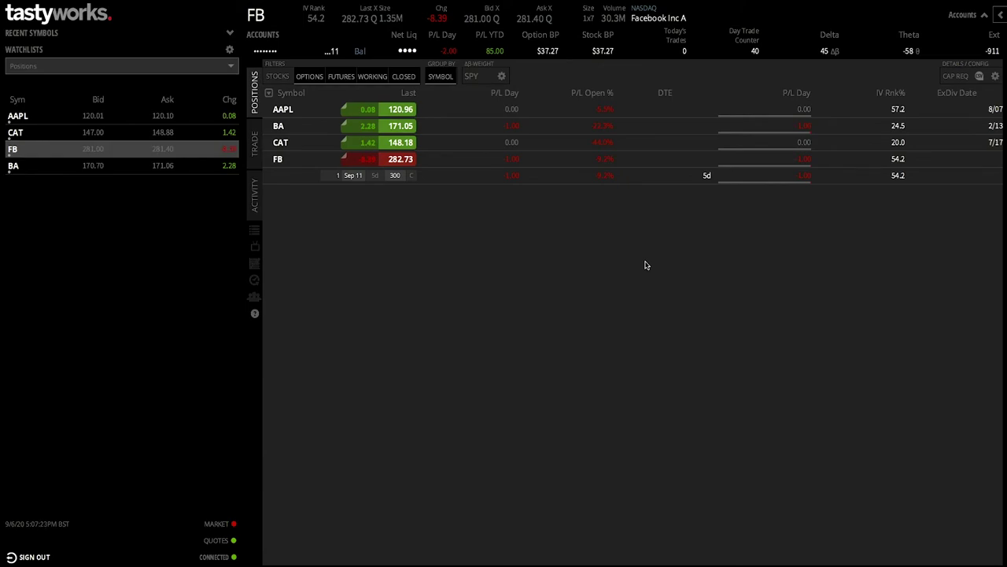
# Compare FB's Sep 11 option chain on the trade page with the open positions list
pyautogui.click(255, 144)
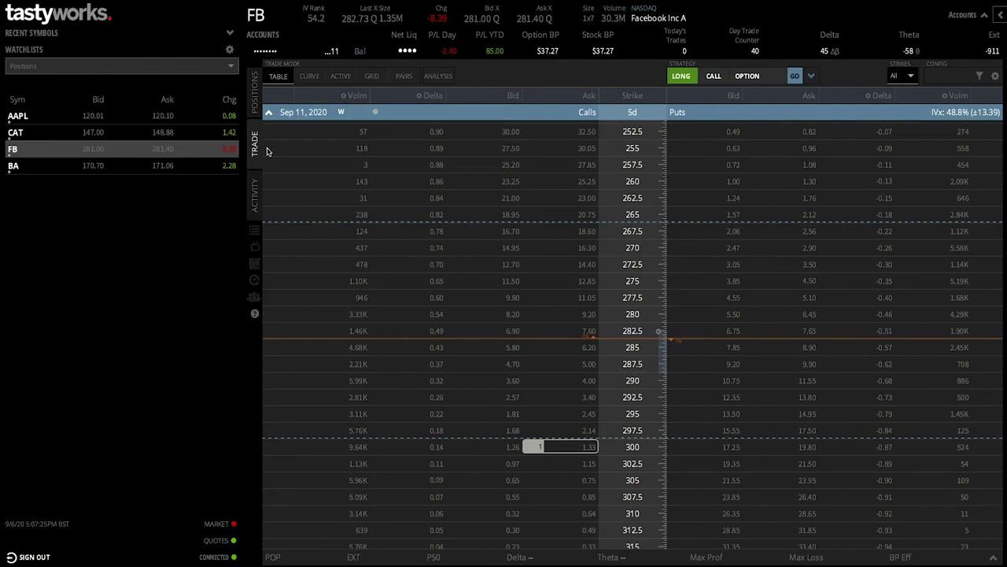
pyautogui.click(256, 112)
pyautogui.click(254, 142)
pyautogui.click(254, 101)
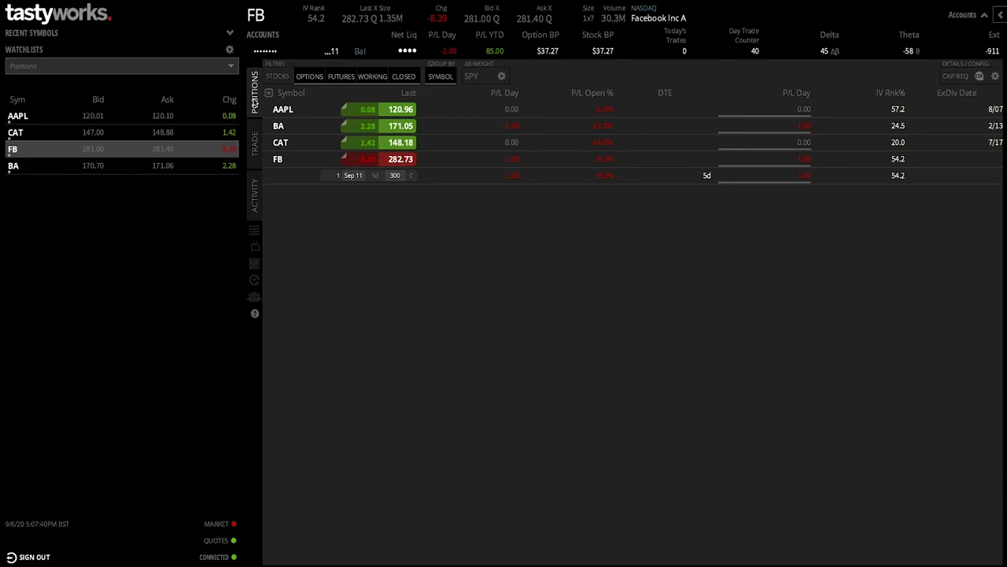
pyautogui.click(255, 141)
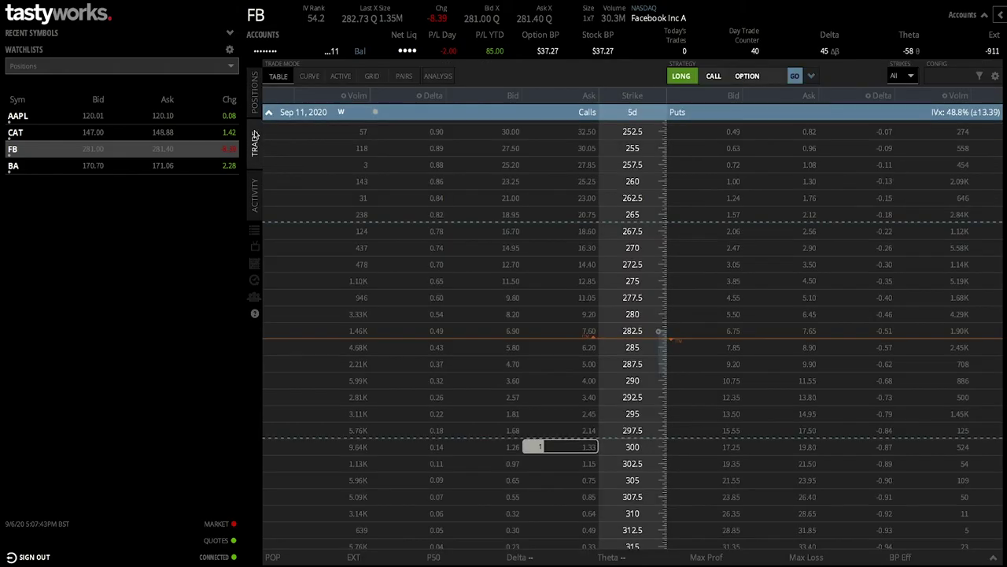
pyautogui.click(255, 94)
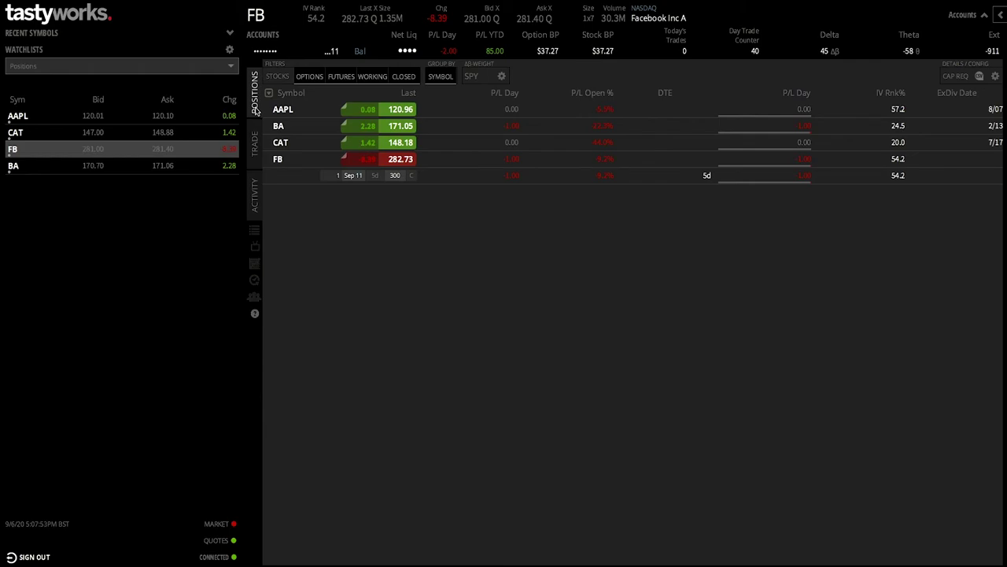
# Examine the account's filled orders on the activity page, checking back on the open positions
pyautogui.click(257, 145)
pyautogui.click(257, 188)
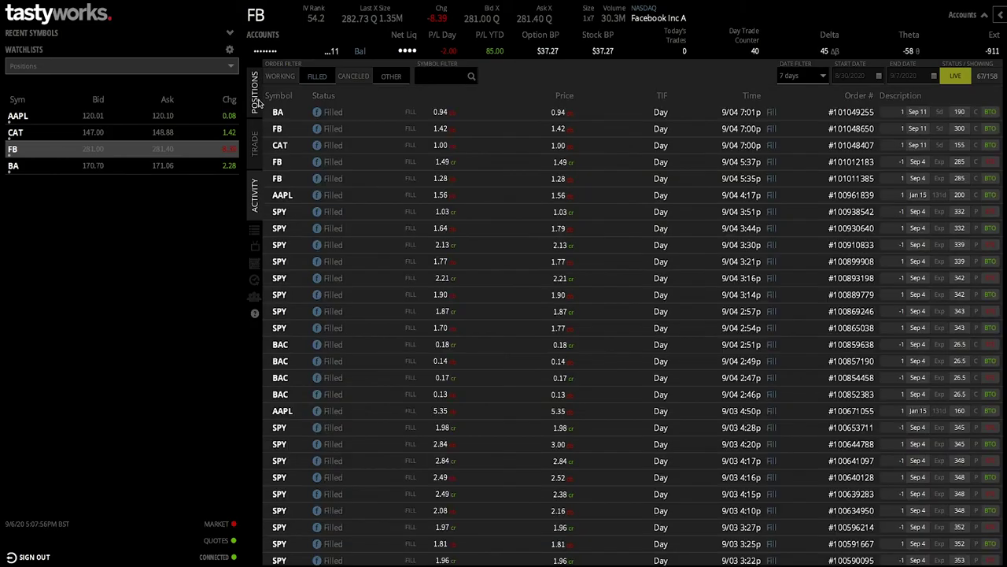
pyautogui.click(260, 101)
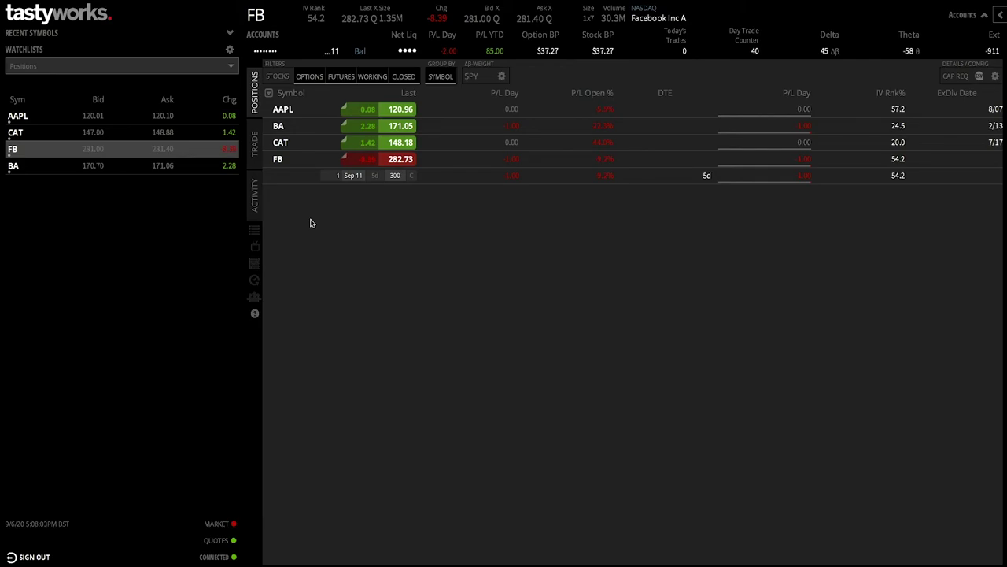
pyautogui.click(256, 202)
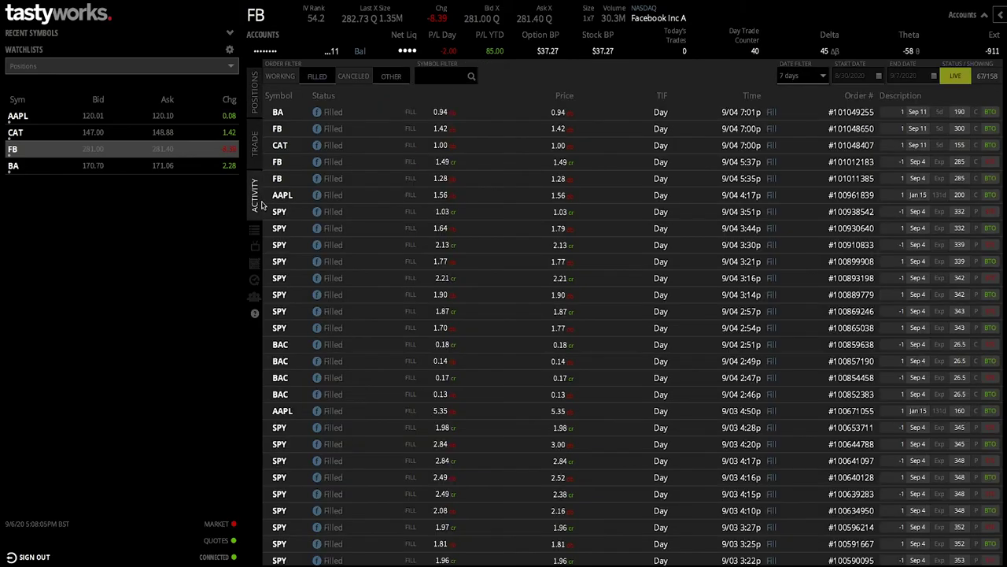
# Look through the filled orders of the last 7 days on the activity page and return to the open positions
pyautogui.scroll(-2, 608, 244)
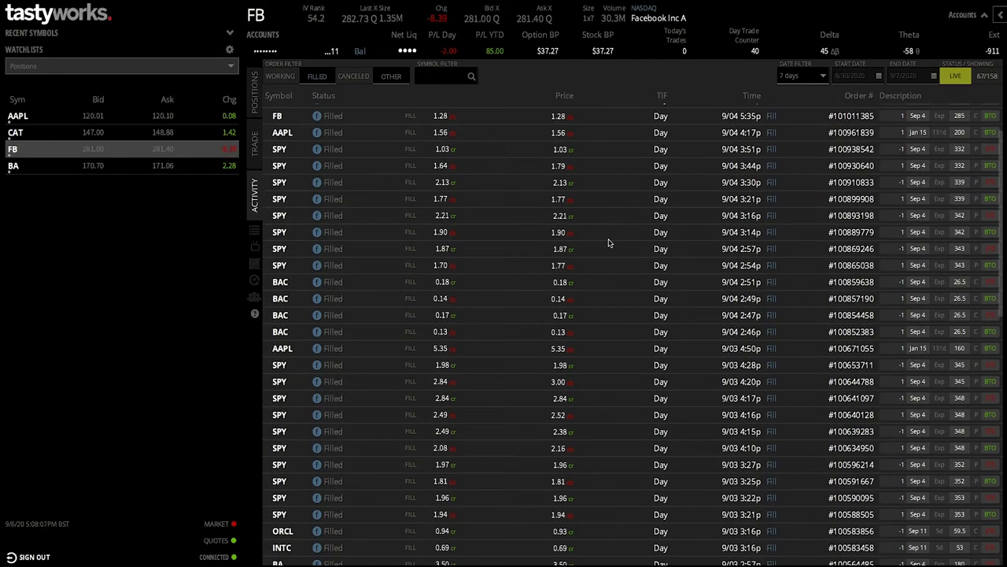
pyautogui.scroll(-12, 607, 242)
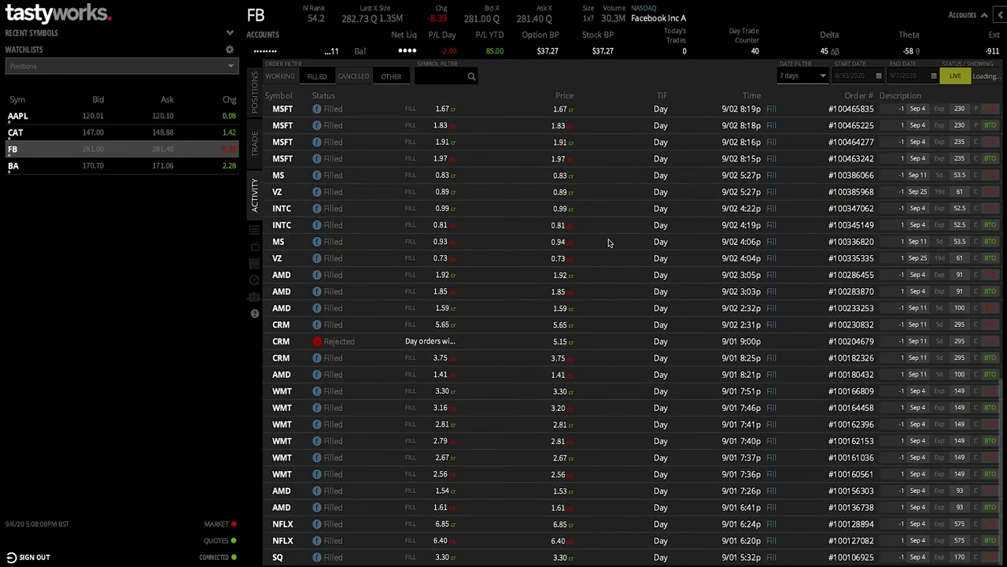
pyautogui.scroll(-5, 607, 243)
pyautogui.scroll(10, 607, 243)
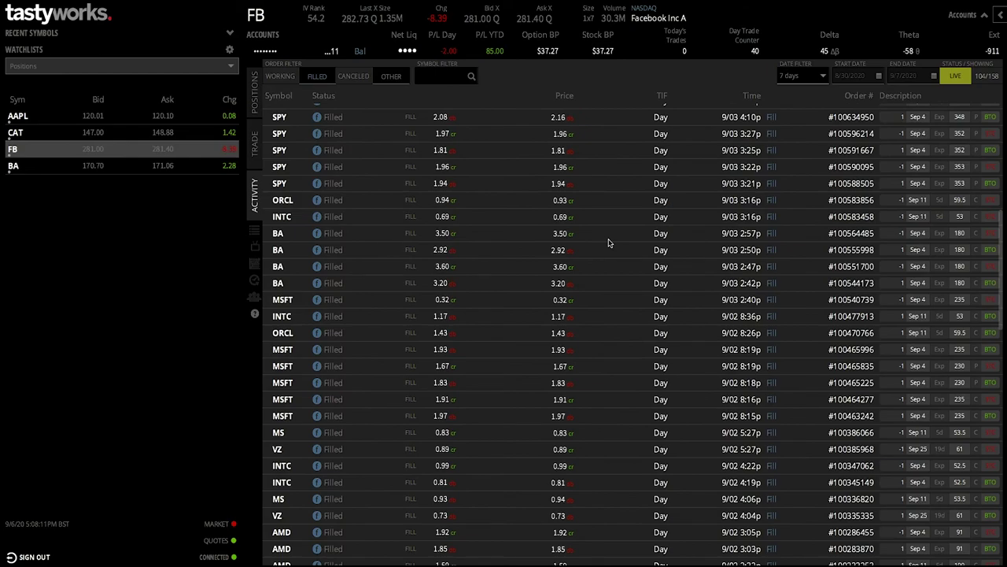
pyautogui.scroll(8, 608, 242)
pyautogui.scroll(2, 608, 243)
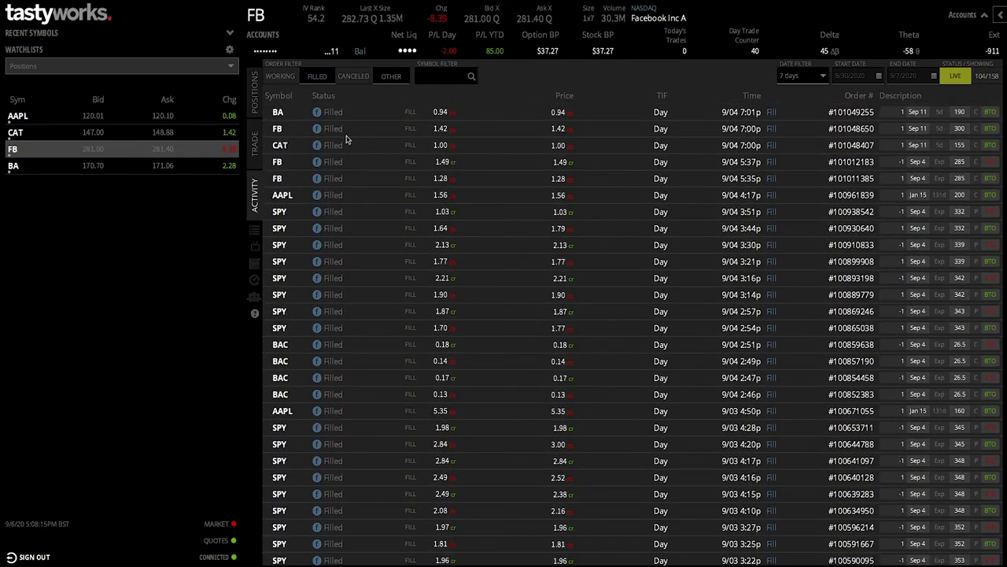
pyautogui.click(255, 103)
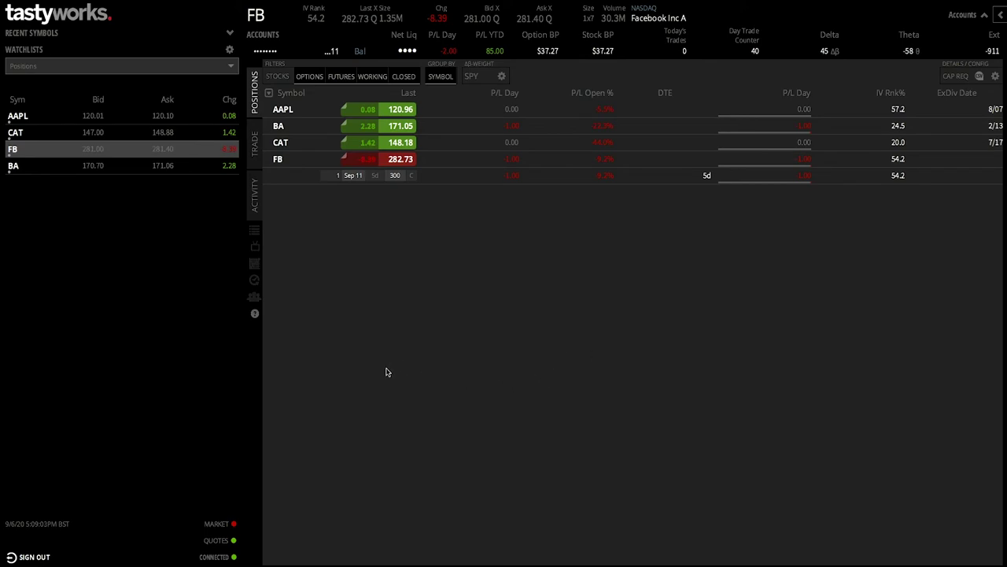
# View the Positions watchlist on the full watchlist page and check which other pages are available
pyautogui.click(255, 231)
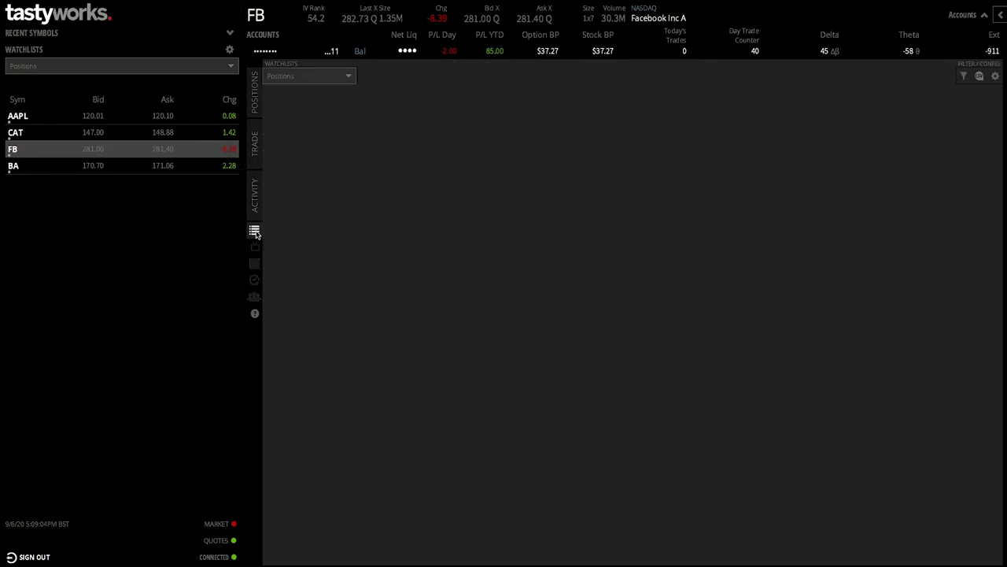
pyautogui.moveTo(256, 236)
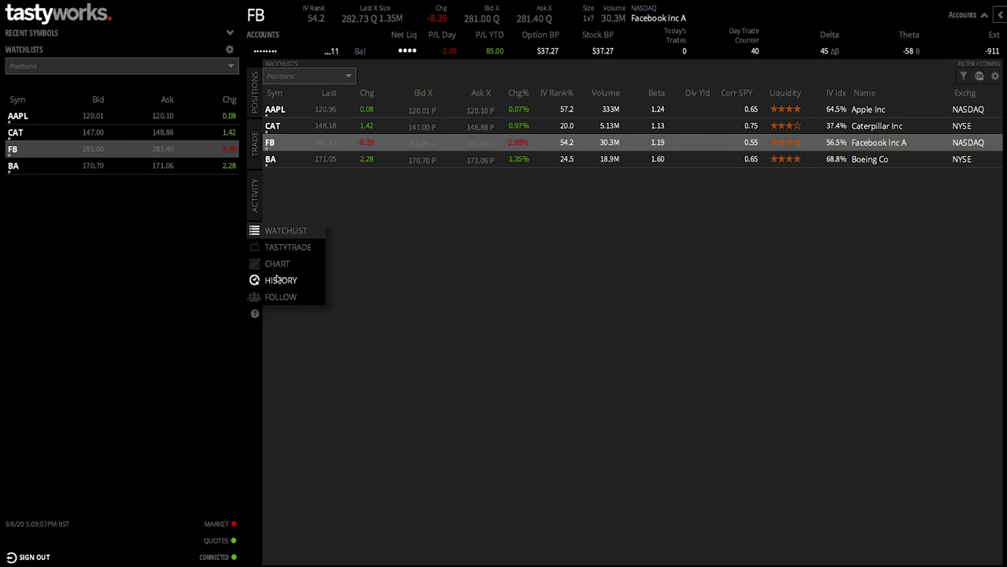
pyautogui.click(255, 231)
pyautogui.moveTo(255, 235)
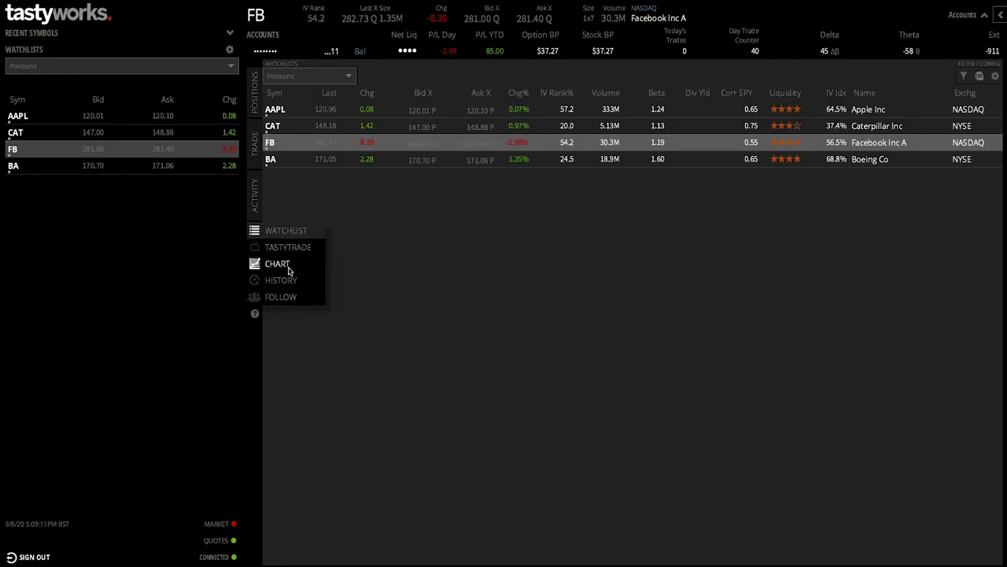
# View FB's daily one-year price chart and zoom in on the more recent candles
pyautogui.click(288, 270)
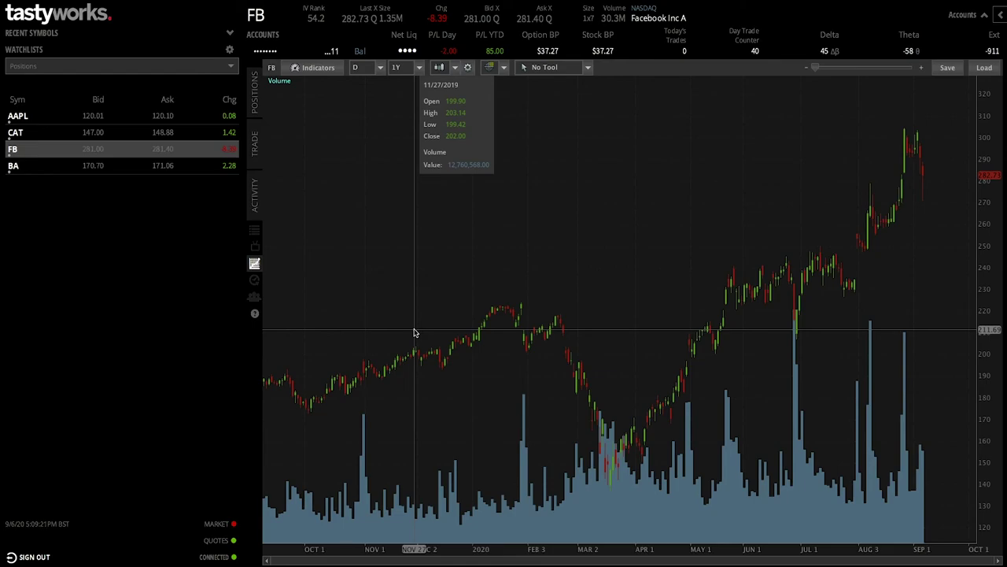
pyautogui.scroll(1, 861, 307)
pyautogui.scroll(3, 861, 306)
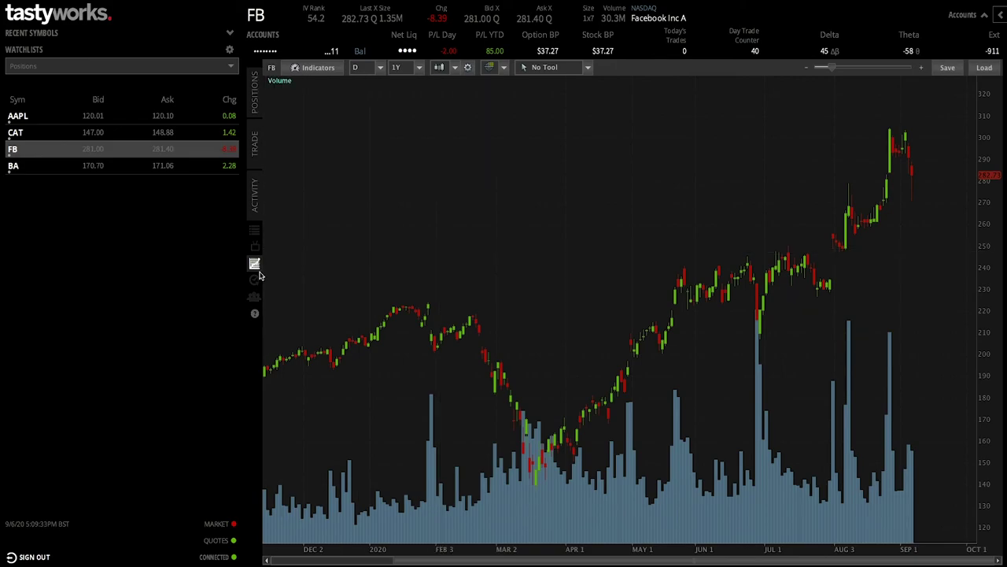
# View the account's transaction history page with its type and date filters
pyautogui.moveTo(255, 281)
pyautogui.click(255, 280)
pyautogui.moveTo(255, 281)
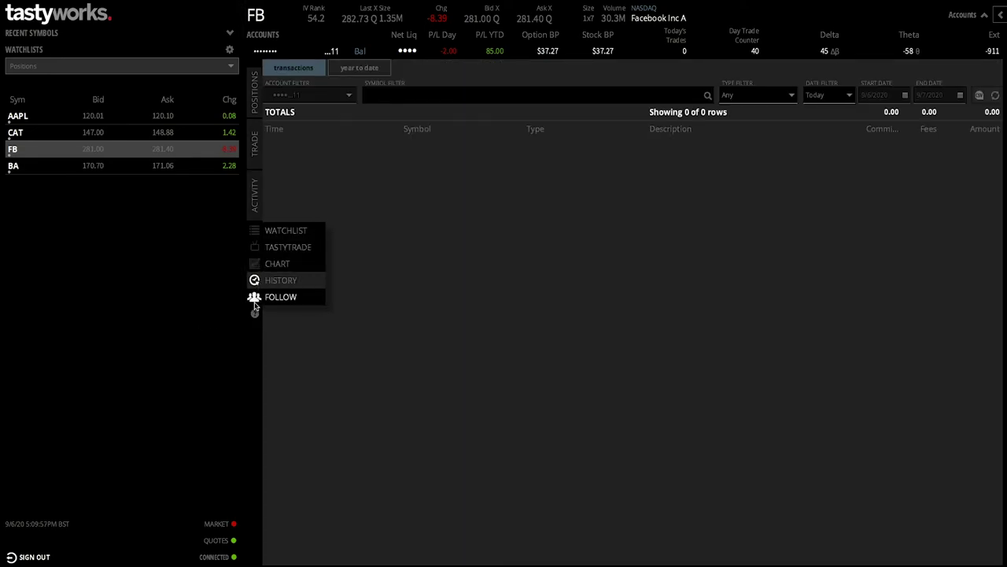
# Browse the followed traders' recent trades on the Follow page and return to the open positions
pyautogui.click(254, 298)
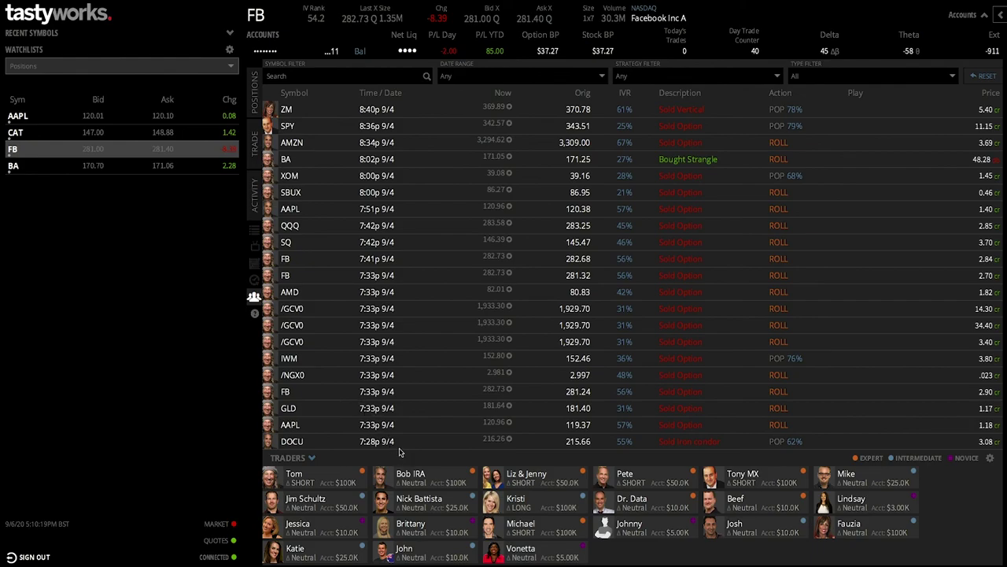
pyautogui.scroll(-3, 412, 383)
pyautogui.scroll(3, 412, 384)
pyautogui.scroll(-3, 508, 386)
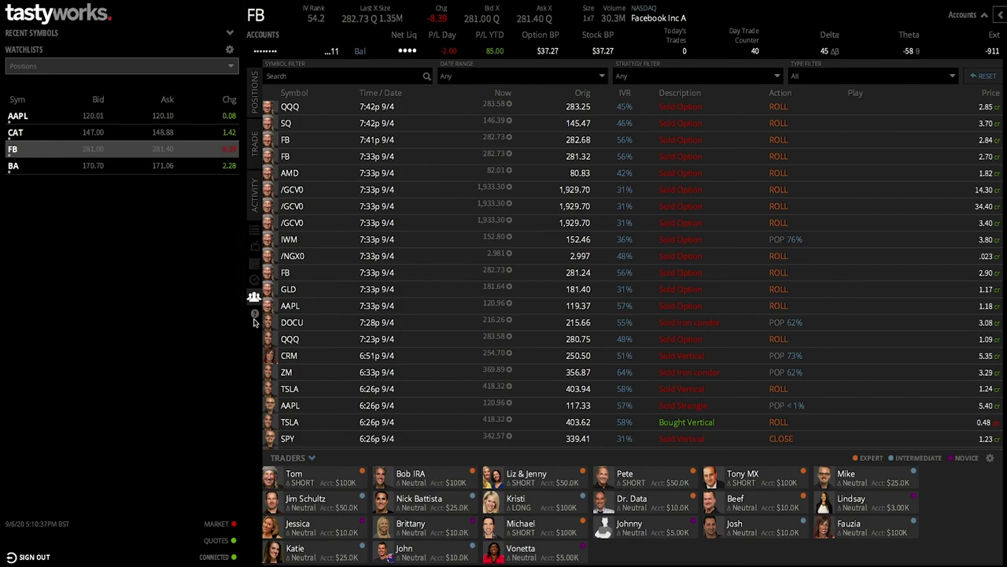
pyautogui.click(257, 98)
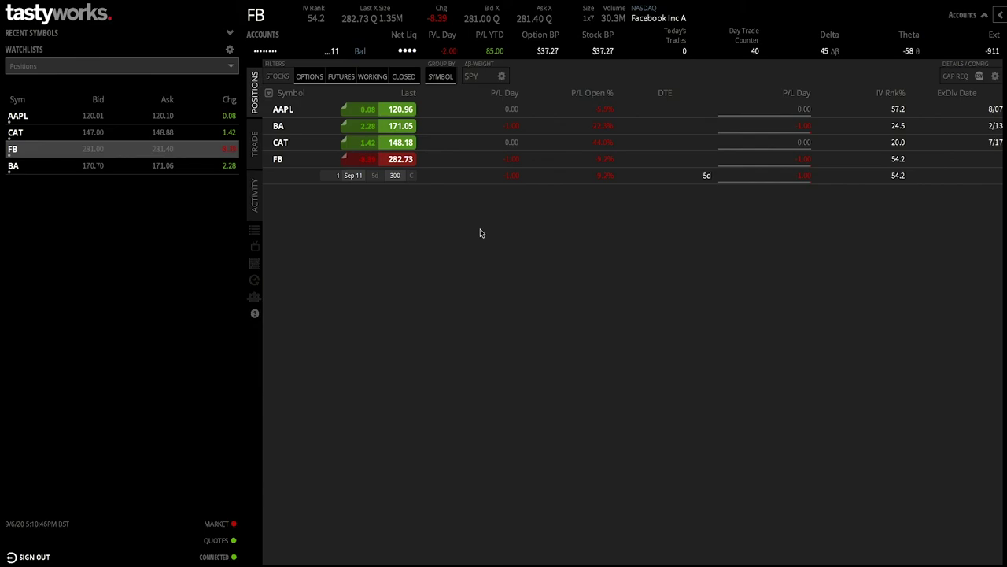
# View FB's Table, Curve, Active, Grid and Pairs trade modes, close the new pairs trade, and return to the table and open positions
pyautogui.click(255, 154)
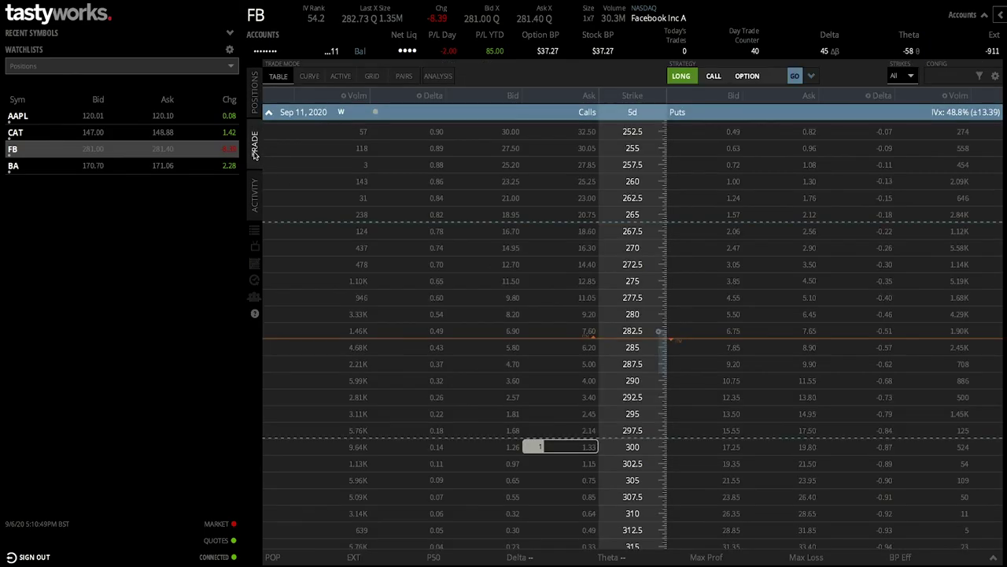
pyautogui.click(310, 76)
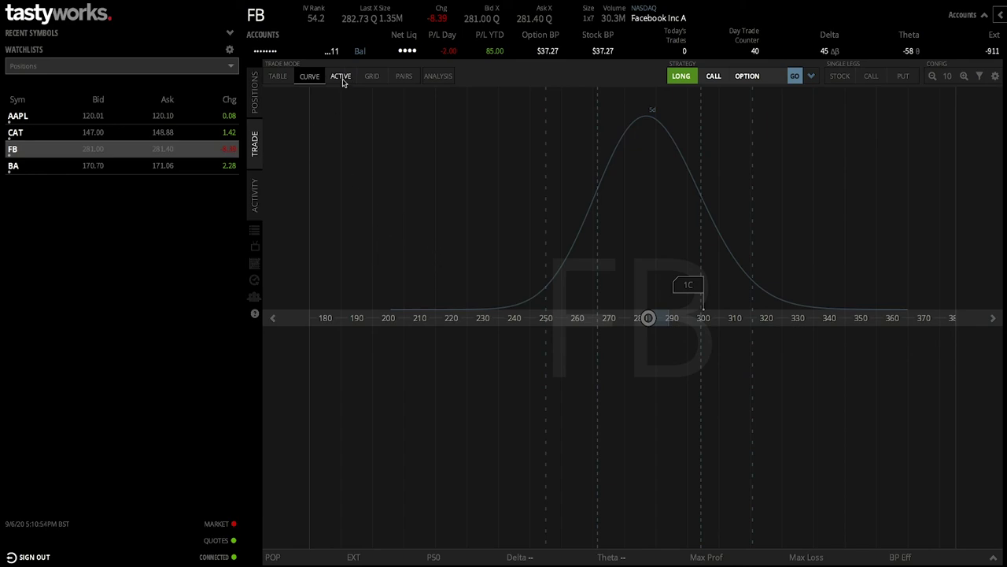
pyautogui.click(344, 78)
pyautogui.click(373, 82)
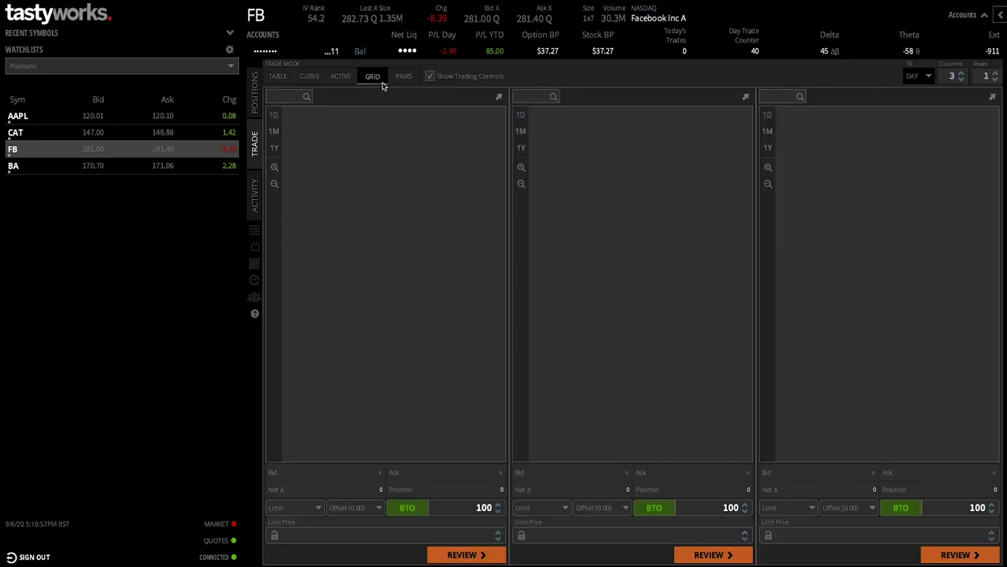
pyautogui.click(403, 77)
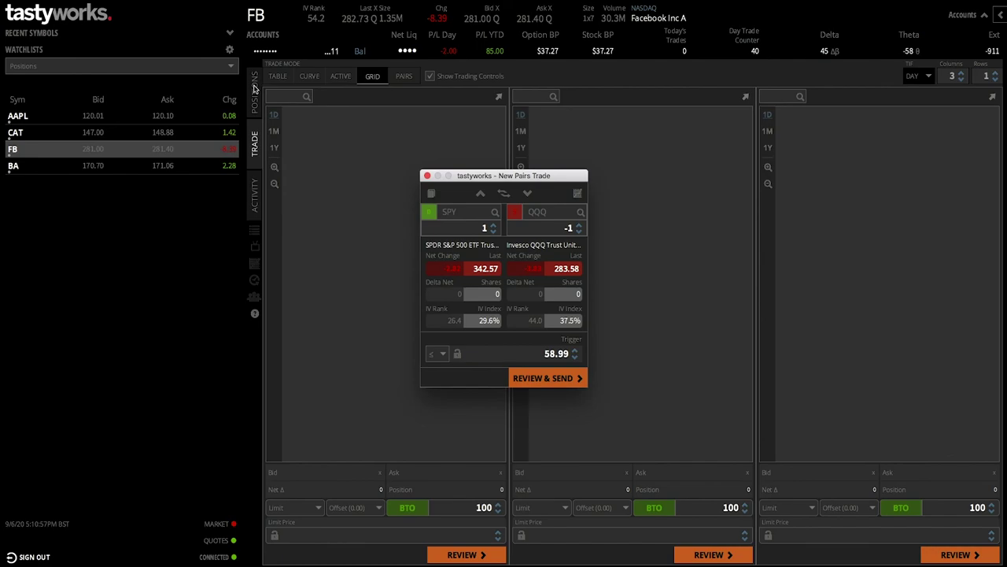
pyautogui.click(426, 175)
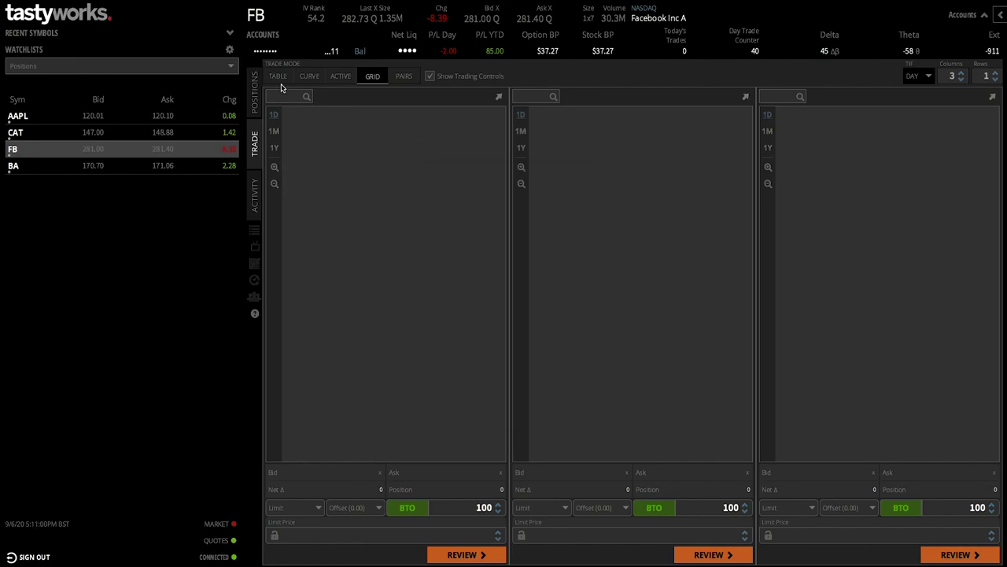
pyautogui.click(279, 77)
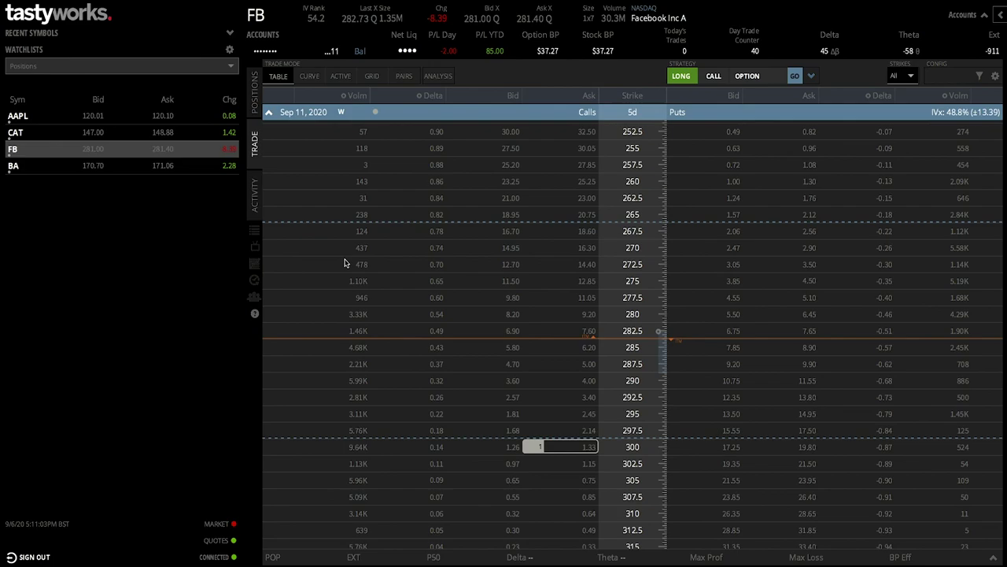
pyautogui.click(254, 91)
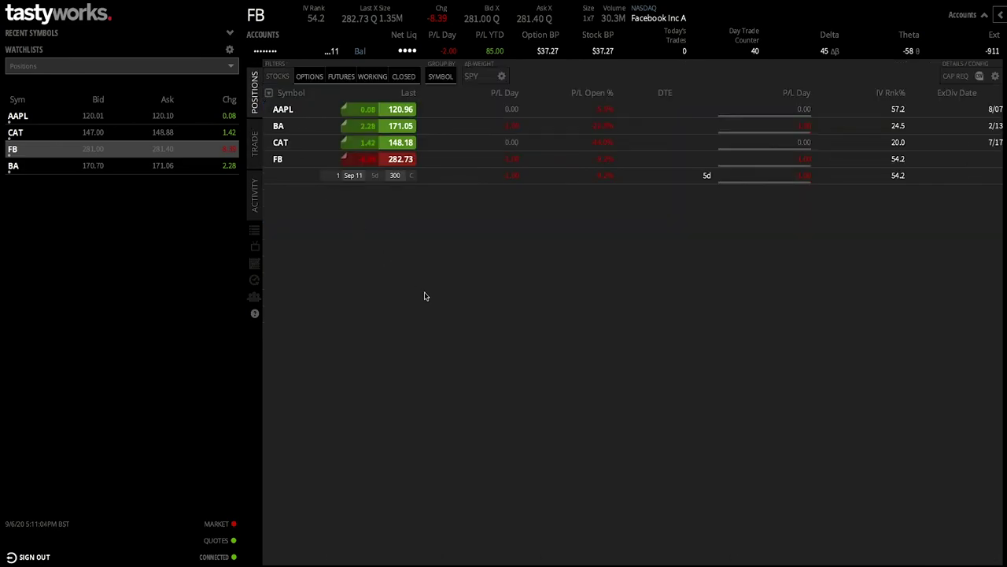